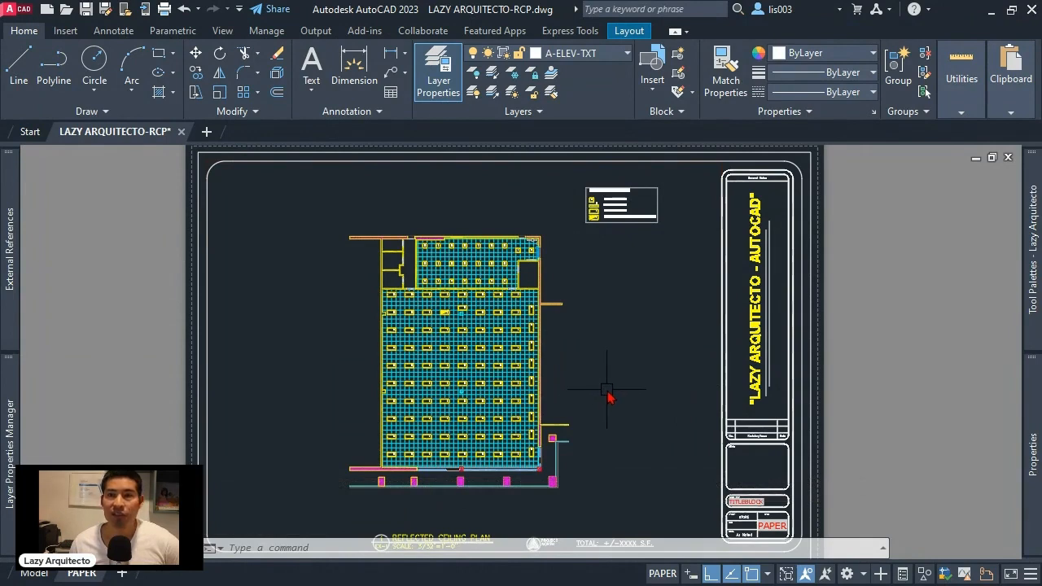
Set the Xref display fade to 50 in the display options and apply the change.
type("op")
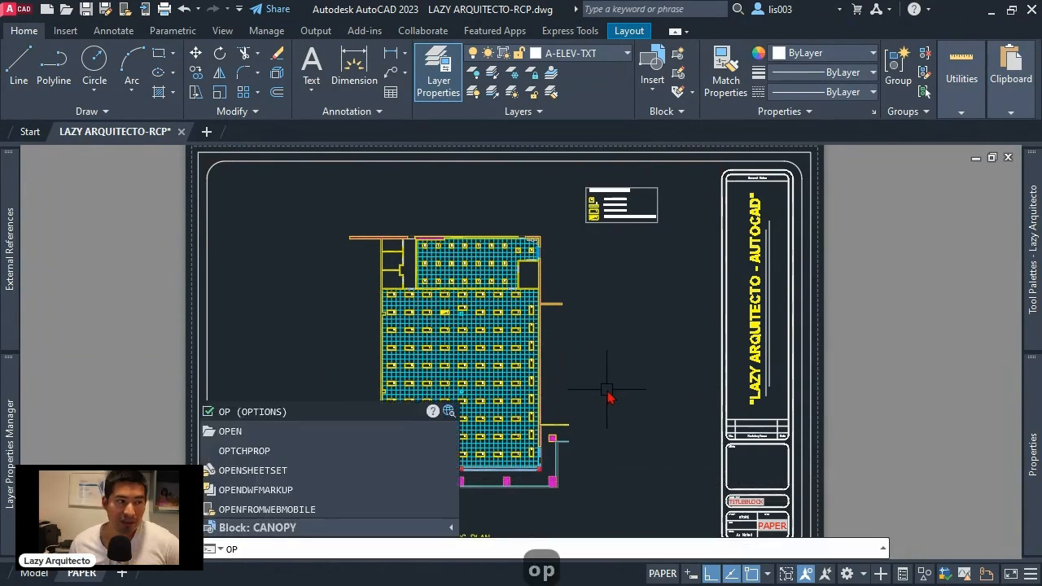
key("Return")
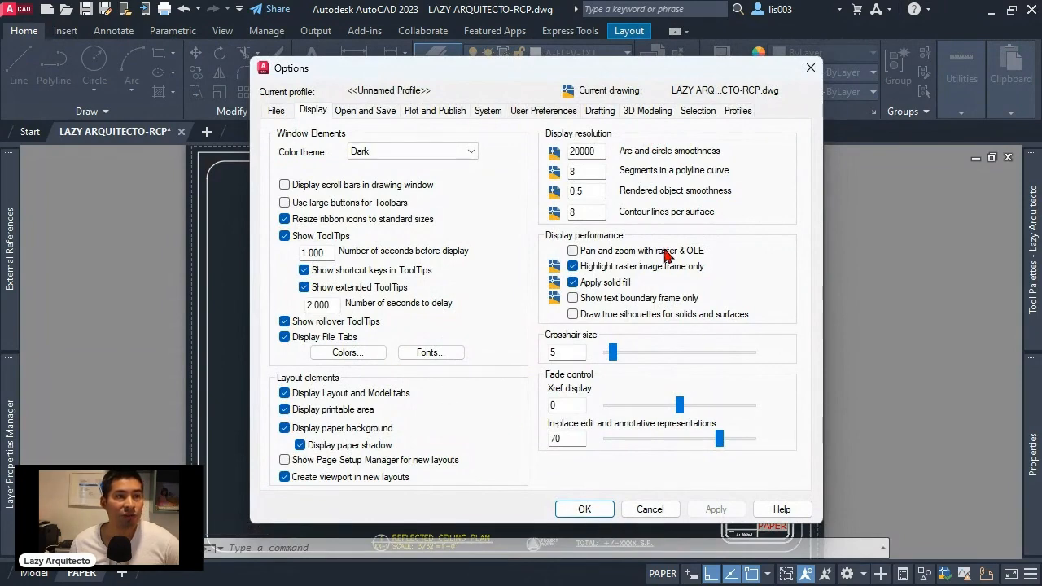
mouse_move(666, 254)
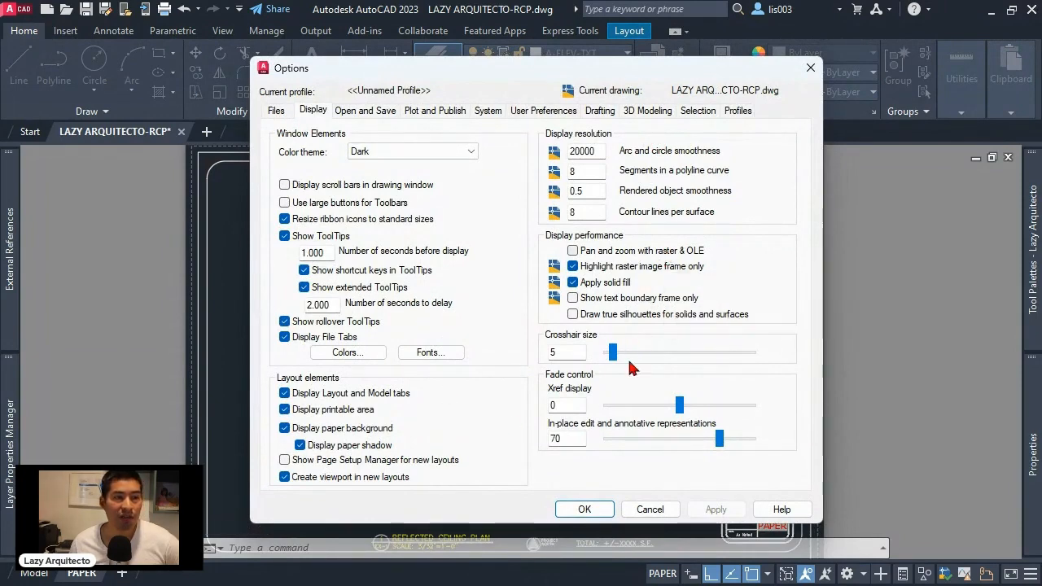
double_click(554, 407)
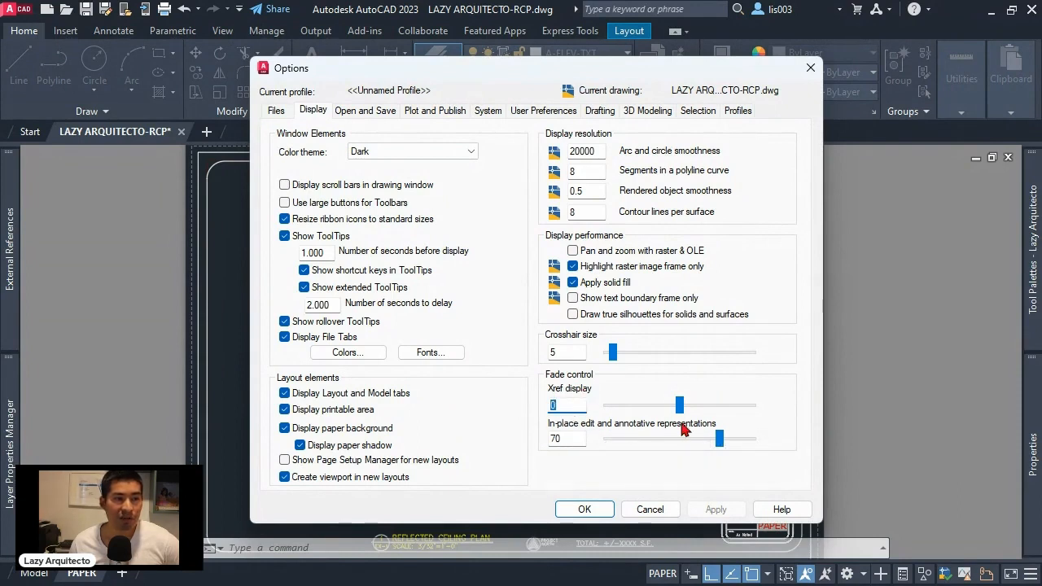
left_click_drag(683, 407, 708, 413)
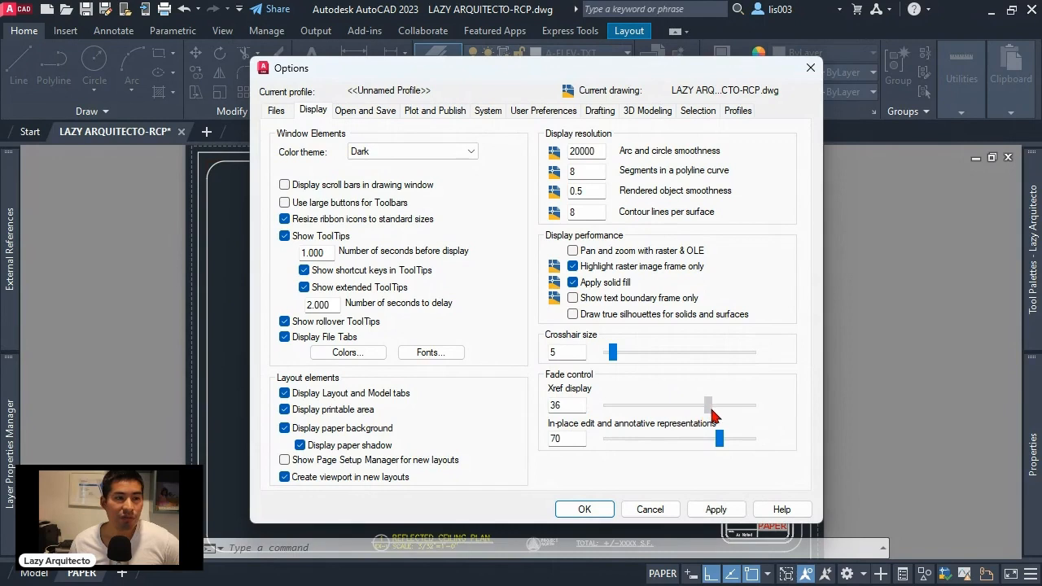
double_click(554, 406)
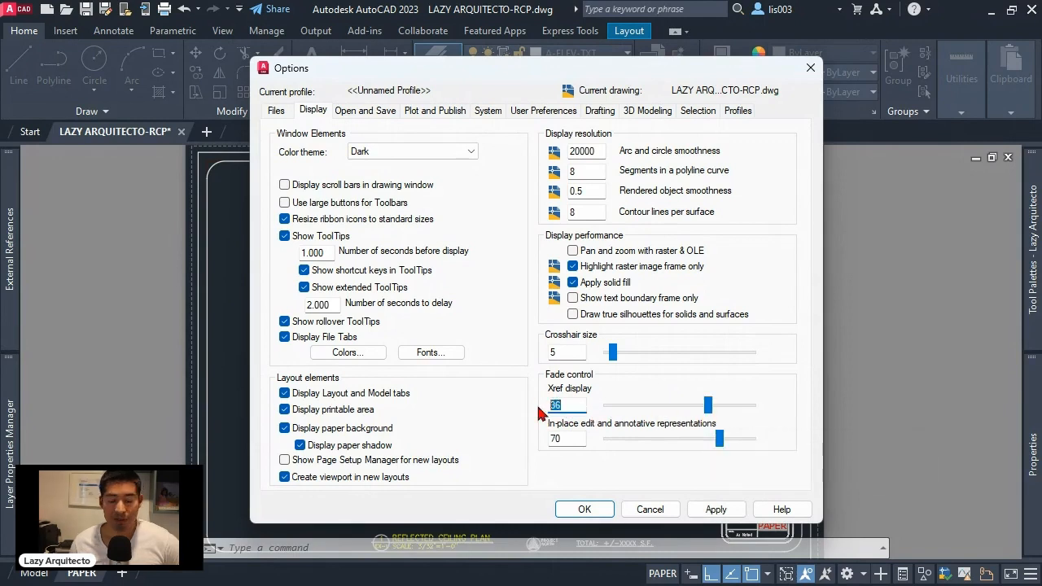
type("50")
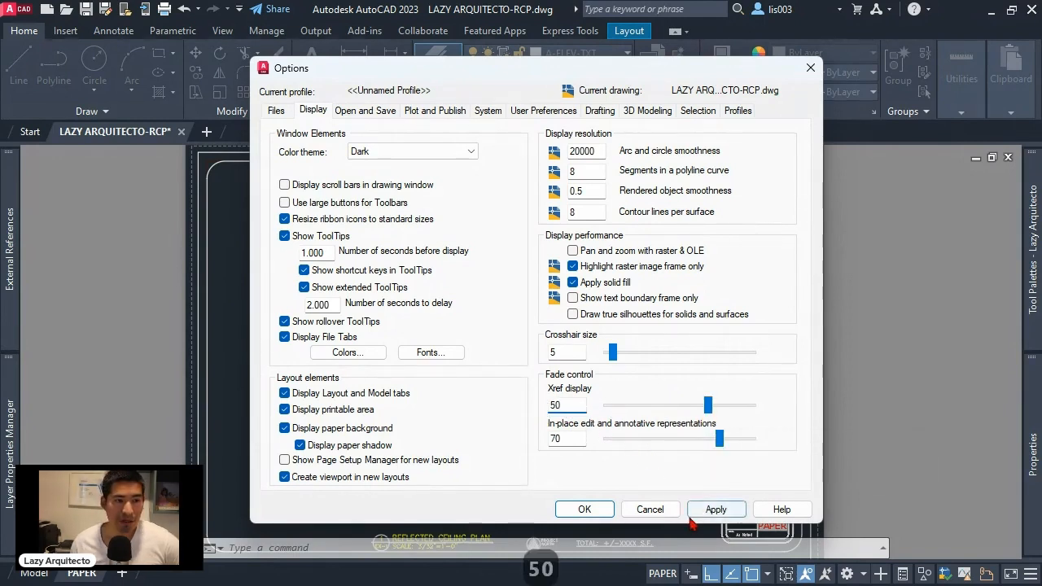
left_click(714, 511)
left_click(585, 509)
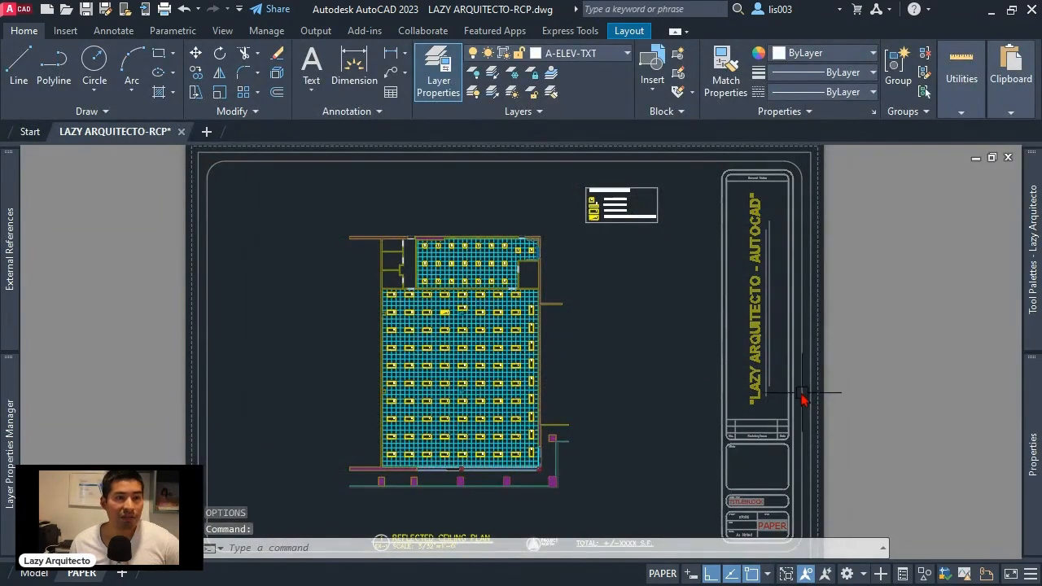
Select the title block on the sheet to check that it is an external reference, and deselect it.
scroll(801, 398, "up", 2)
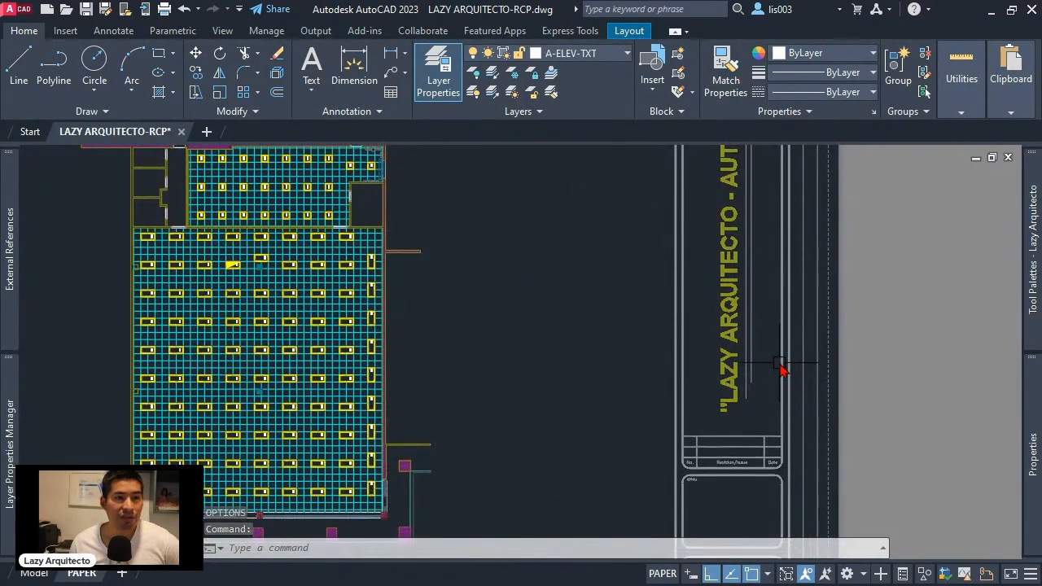
left_click(780, 363)
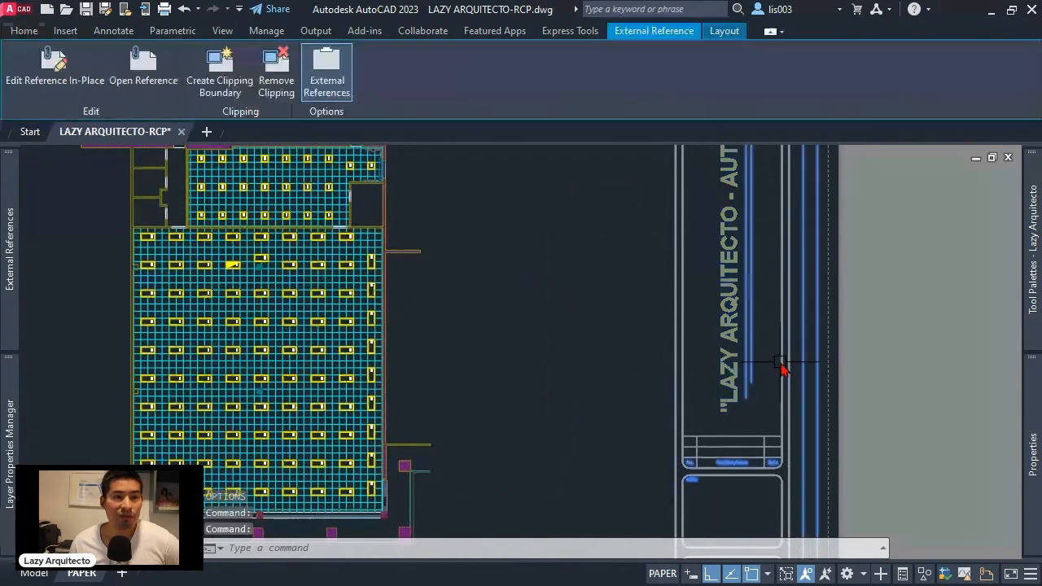
key("Escape")
scroll(780, 363, "down", 5)
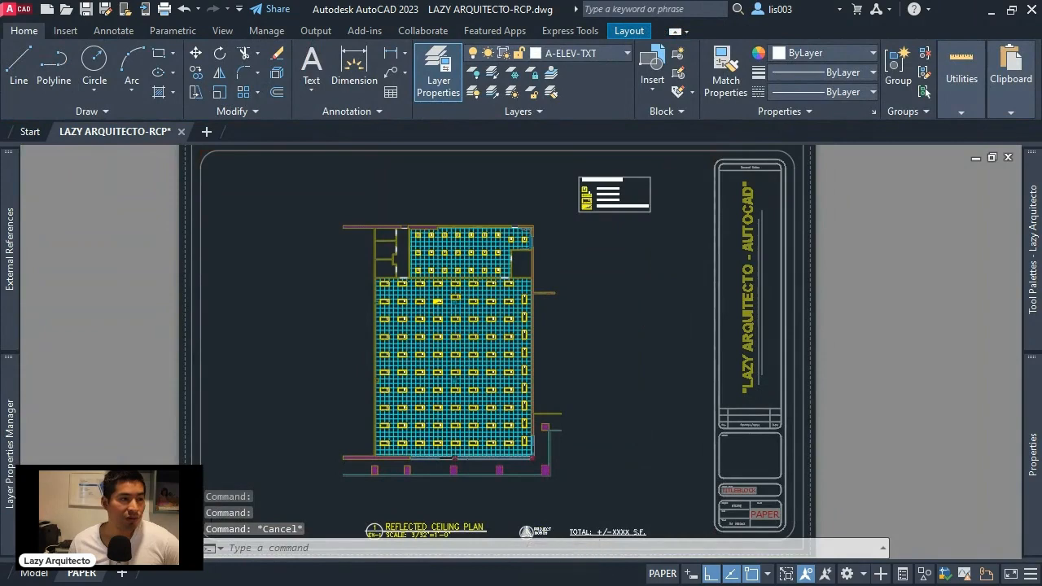
Switch to model space and inspect the properties of the floor plan reference with the walls, clearing the selection when done.
left_click(34, 574)
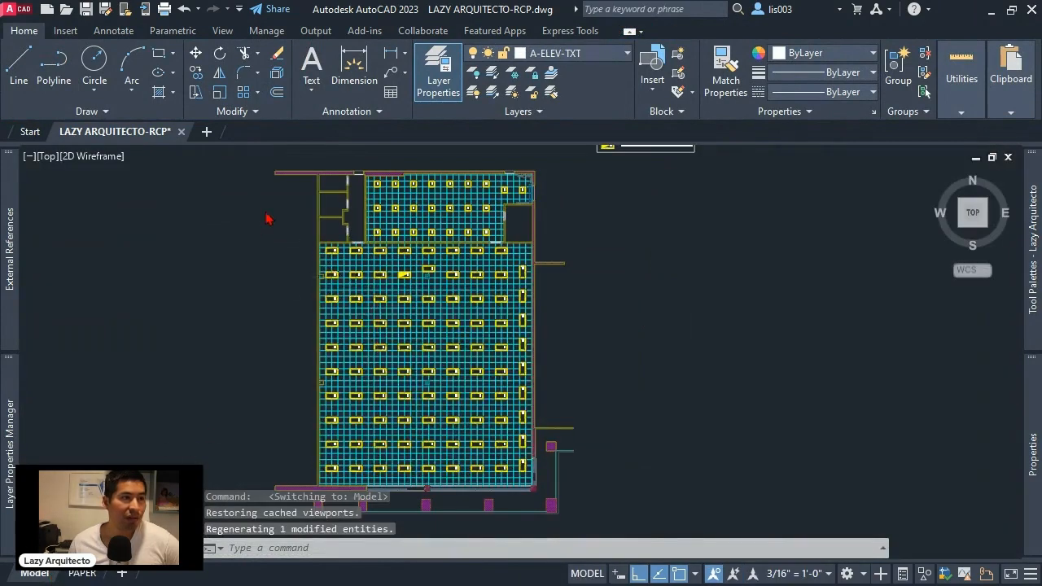
scroll(268, 218, "up", 2)
left_click(344, 209)
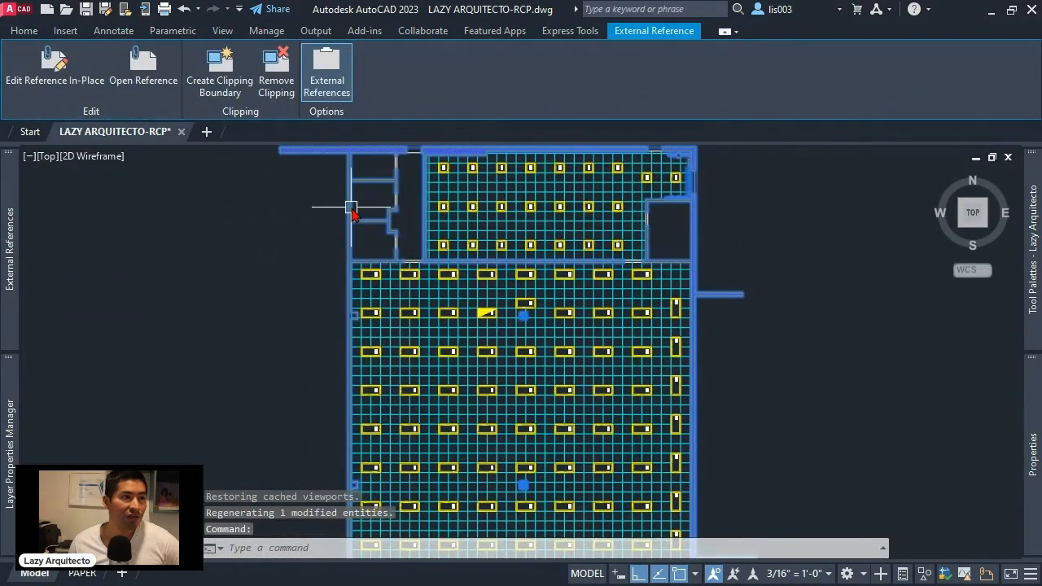
middle_click_drag(352, 213, 382, 230)
mouse_move(1028, 458)
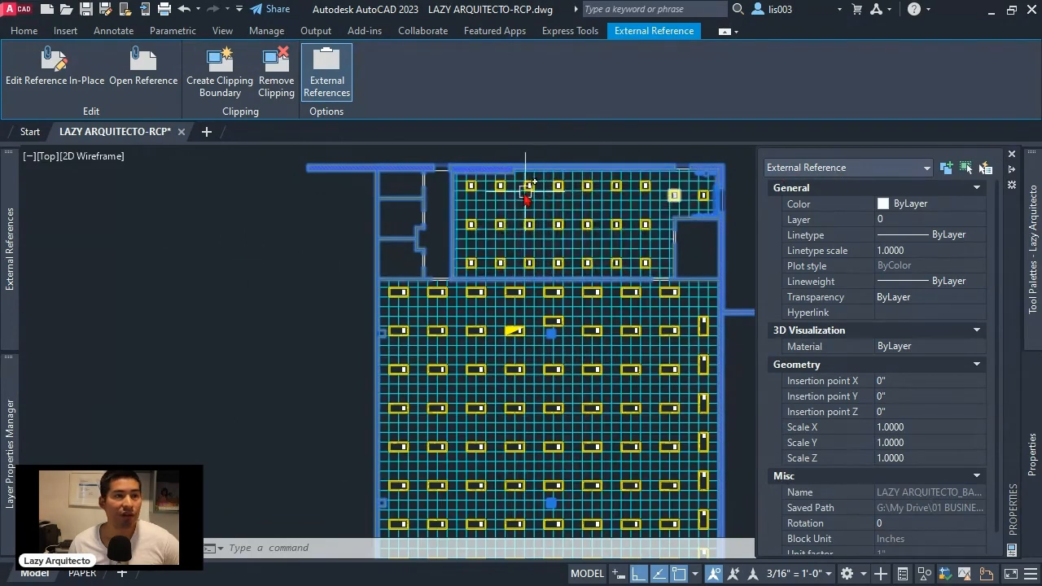
scroll(381, 210, "up", 2)
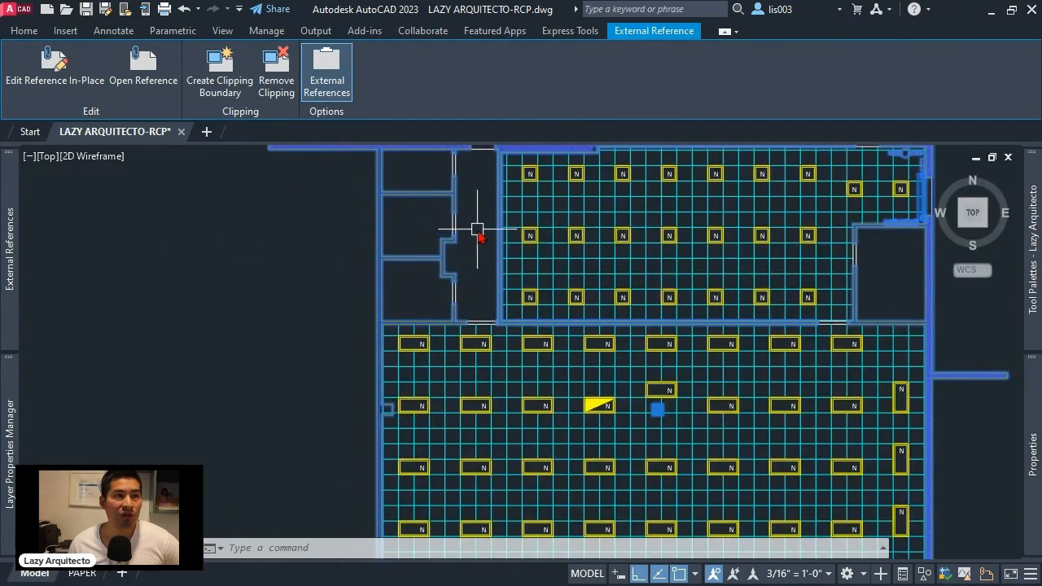
scroll(455, 213, "up", 2)
scroll(457, 213, "down", 3)
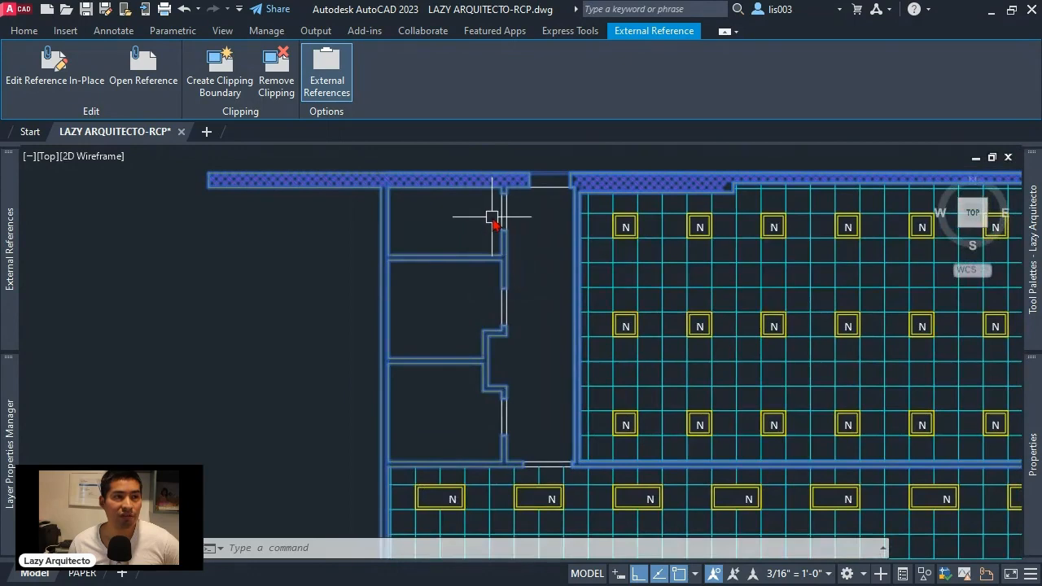
key("Escape")
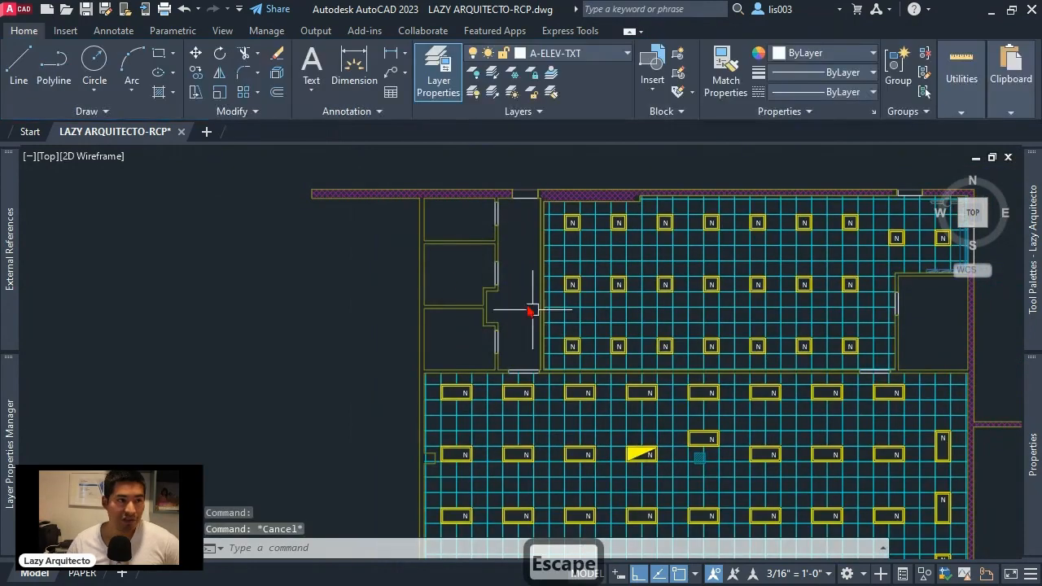
scroll(434, 249, "down", 3)
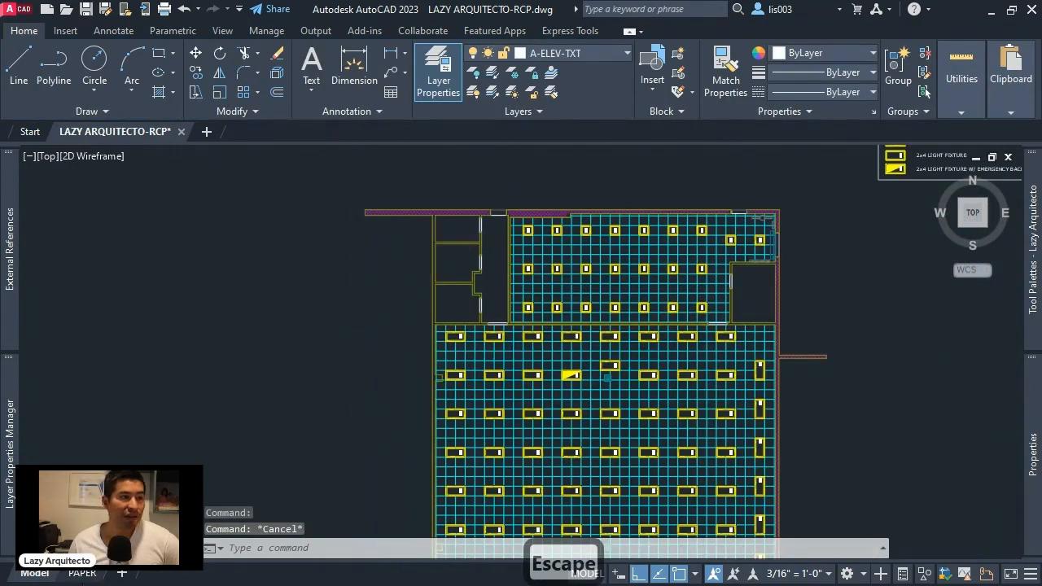
Return to the PAPER layout and review the reflected ceiling plan on the full sheet.
left_click(81, 573)
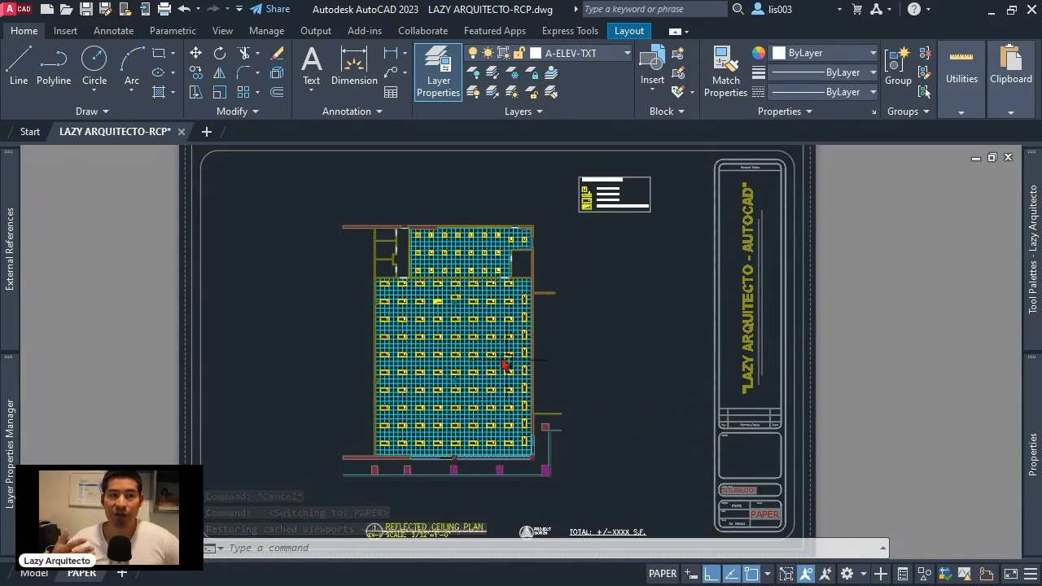
scroll(476, 346, "up", 4)
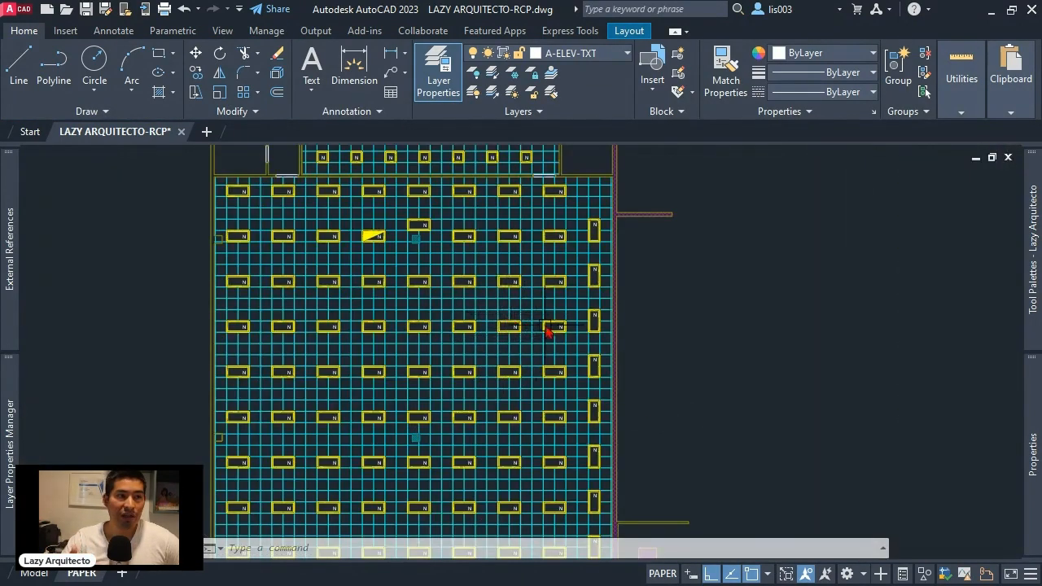
scroll(529, 325, "down", 3)
middle_click(649, 370)
middle_click(648, 370)
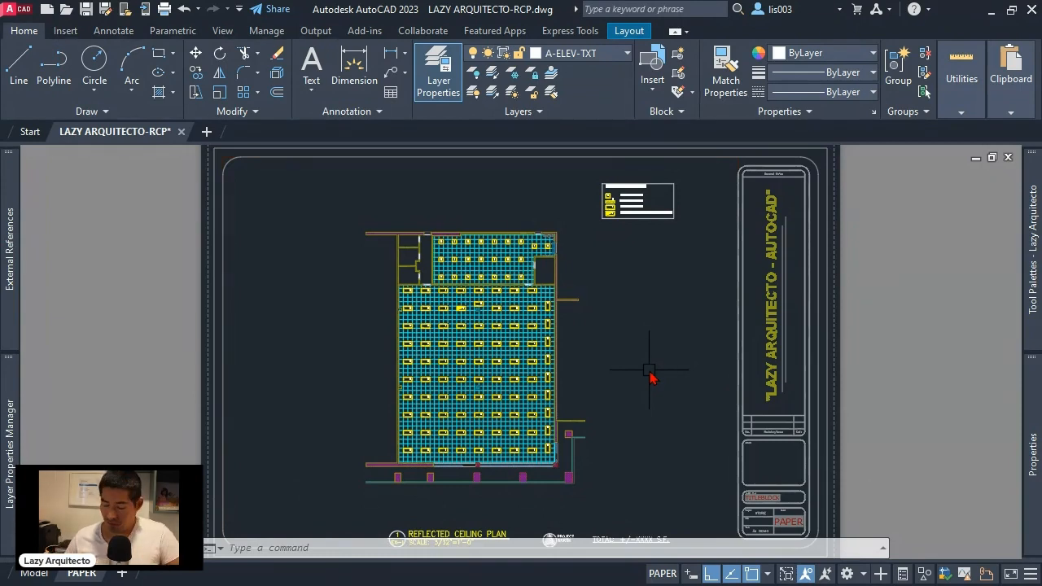
Open a plot preview of the PAPER layout with DWG To PDF.pc3 and examine the title block's linework.
key("ctrl+p")
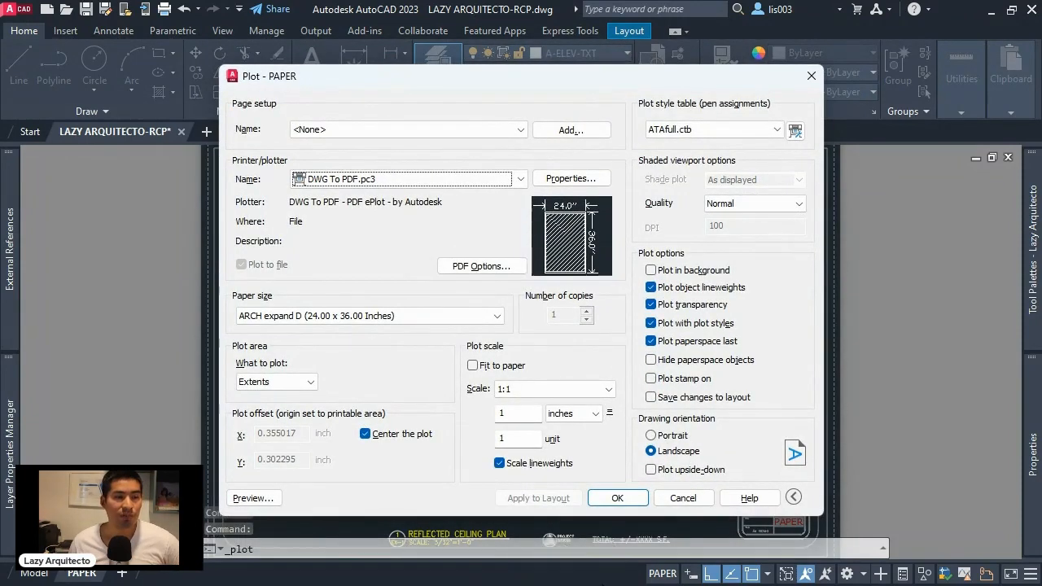
left_click(254, 499)
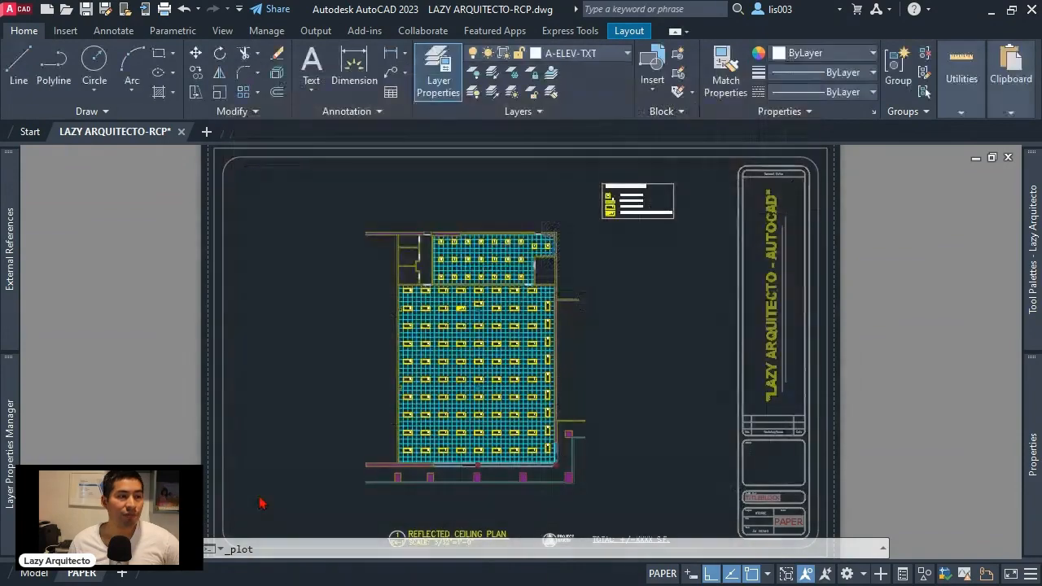
scroll(750, 411, "up", 4)
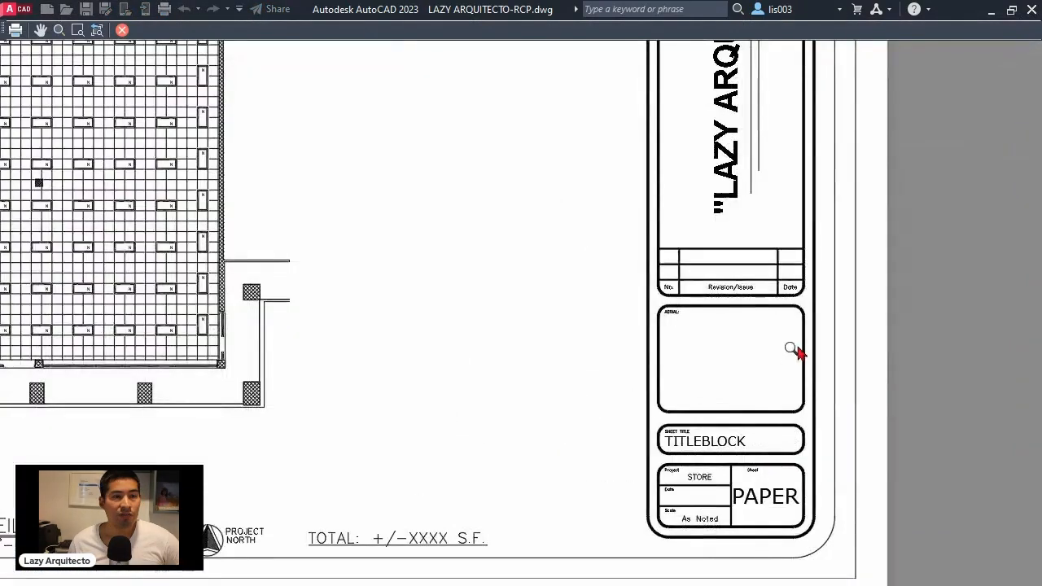
scroll(711, 310, "down", 2)
scroll(711, 309, "down", 4)
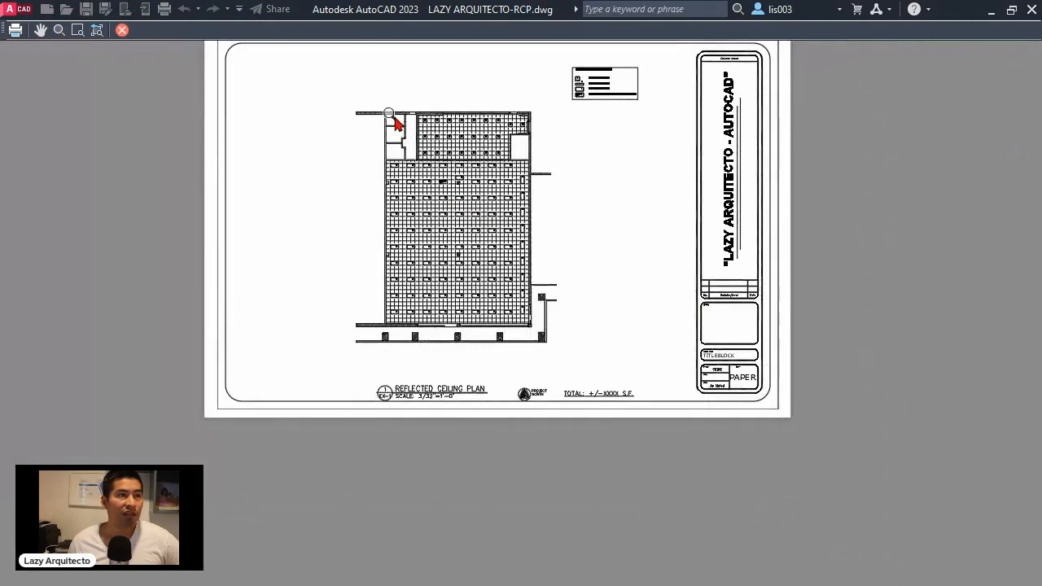
Examine the walls, ceiling grid and title block up close in the plot preview, and close it.
scroll(397, 126, "up", 6)
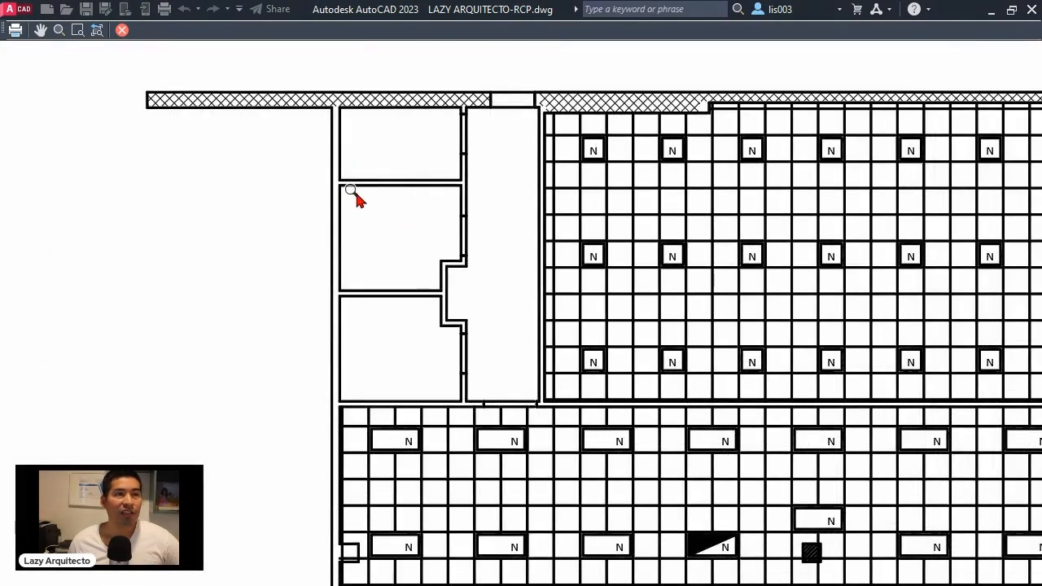
scroll(358, 199, "down", 3)
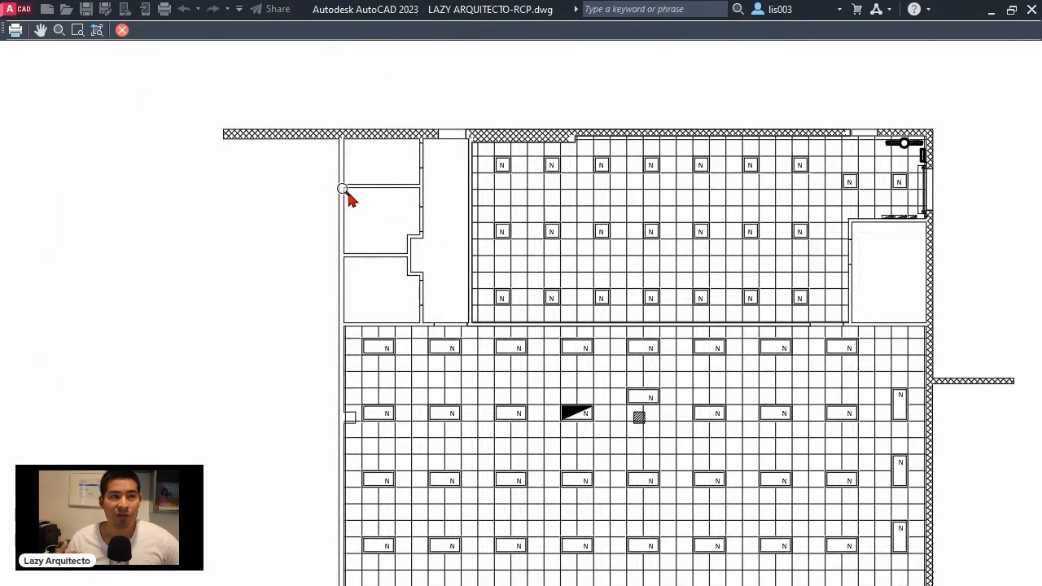
scroll(360, 189, "down", 3)
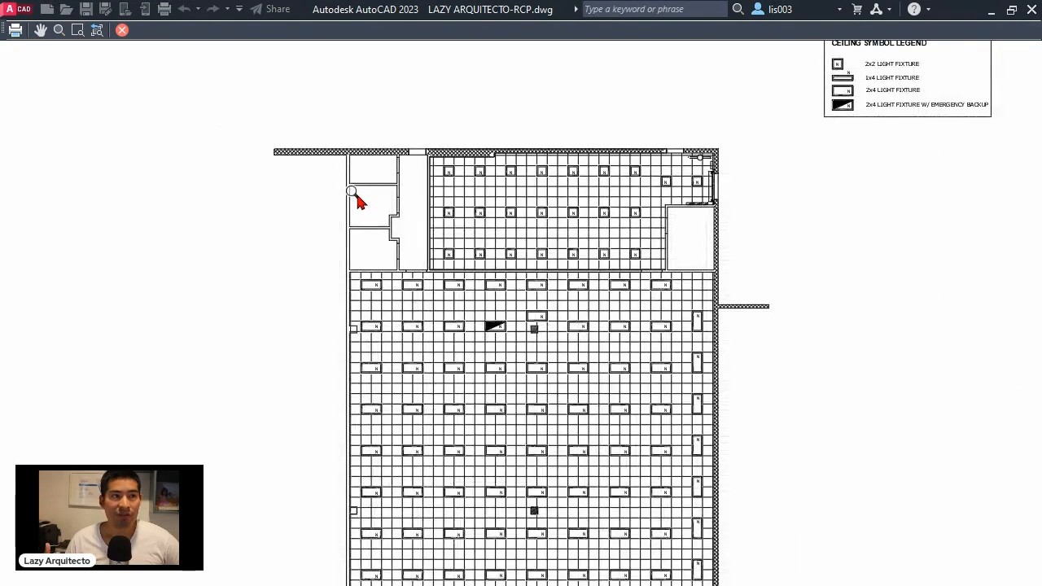
scroll(356, 198, "up", 4)
scroll(377, 207, "down", 1)
scroll(379, 206, "down", 1)
scroll(842, 239, "down", 4)
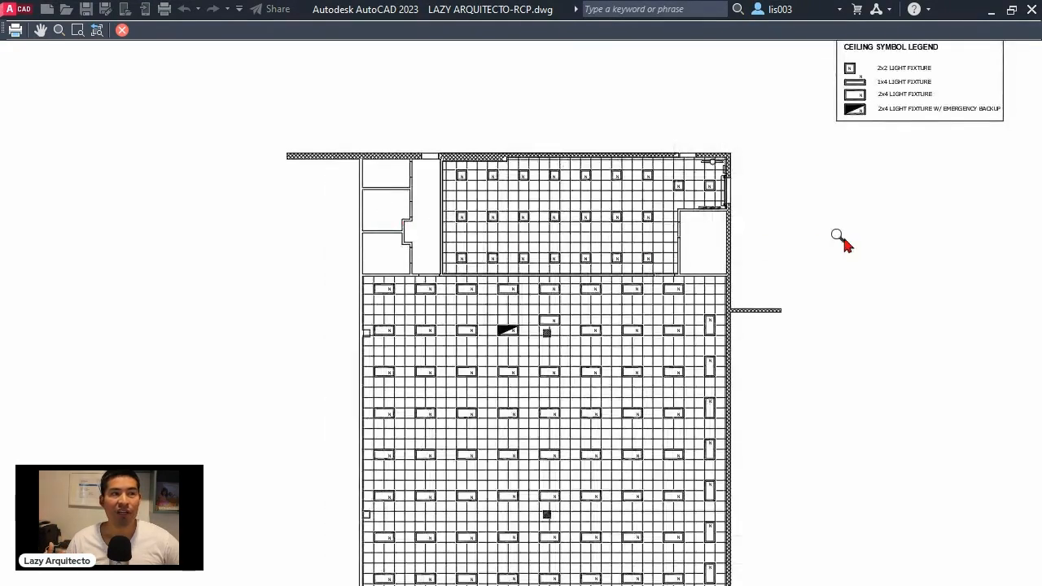
scroll(977, 470, "up", 2)
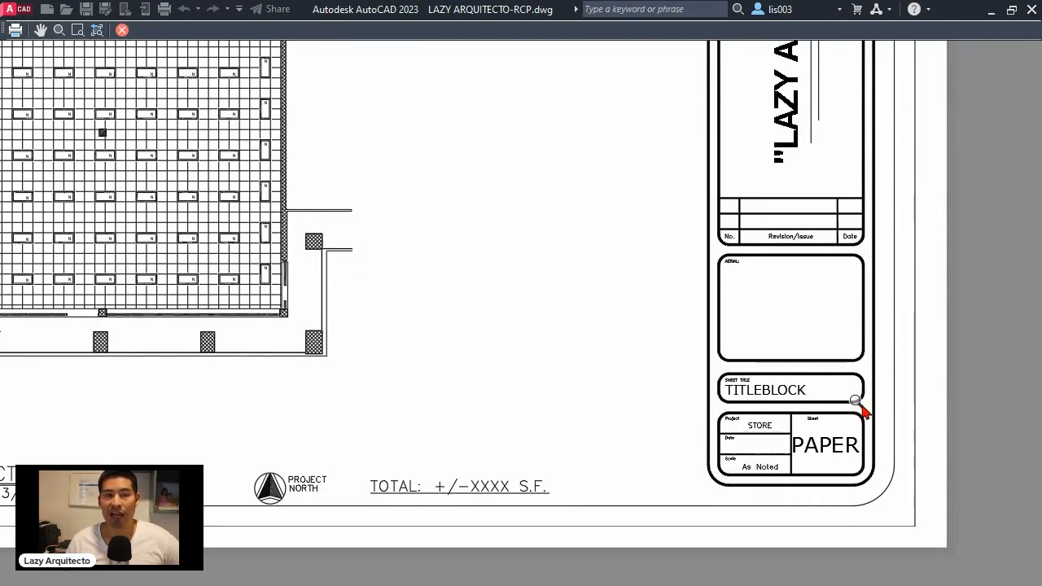
key("Escape")
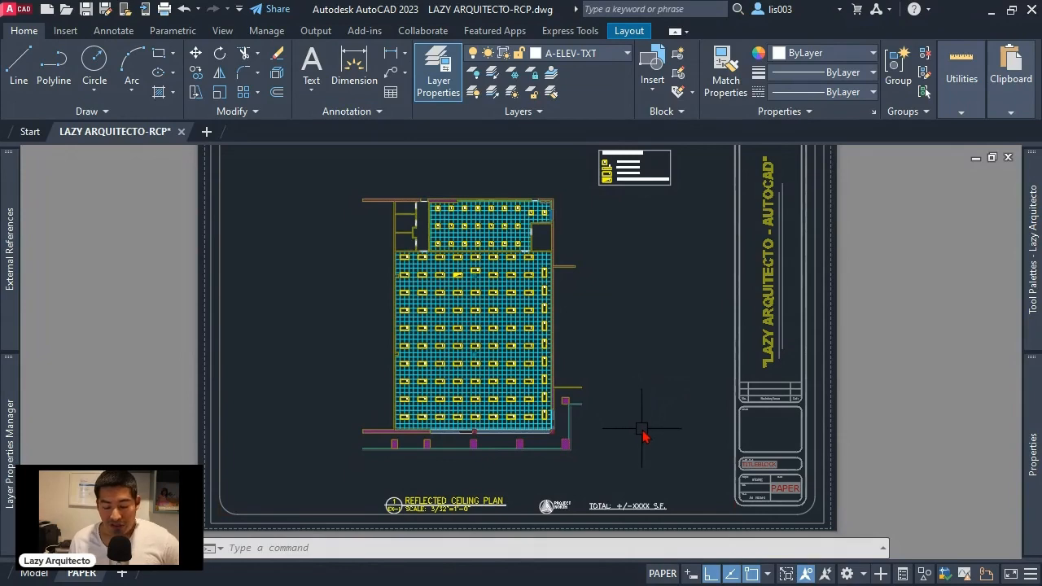
Check the name of the wall plan reference in model space in its properties, and deselect it.
middle_click_drag(623, 426, 622, 441)
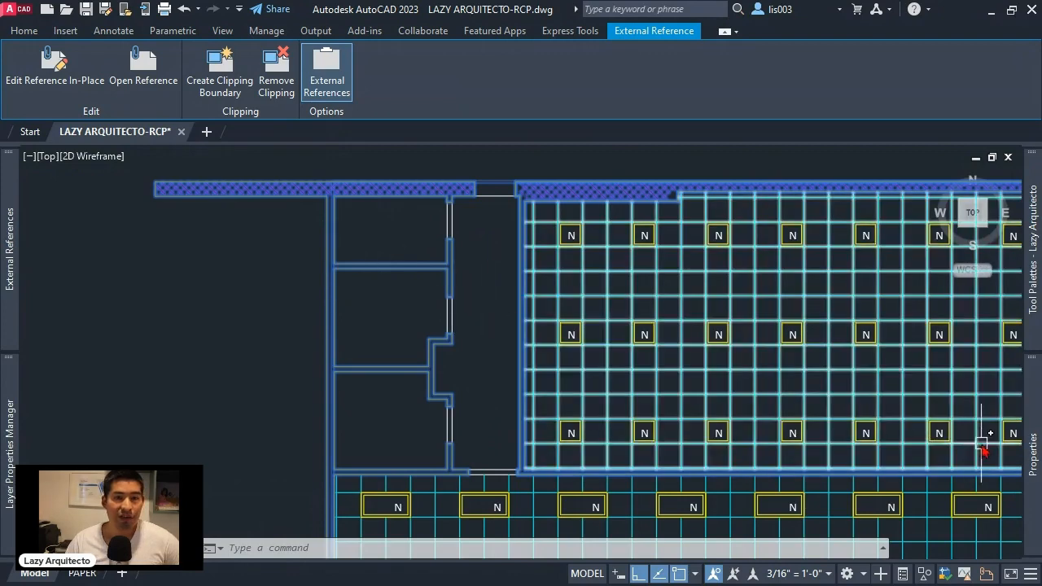
mouse_move(1032, 452)
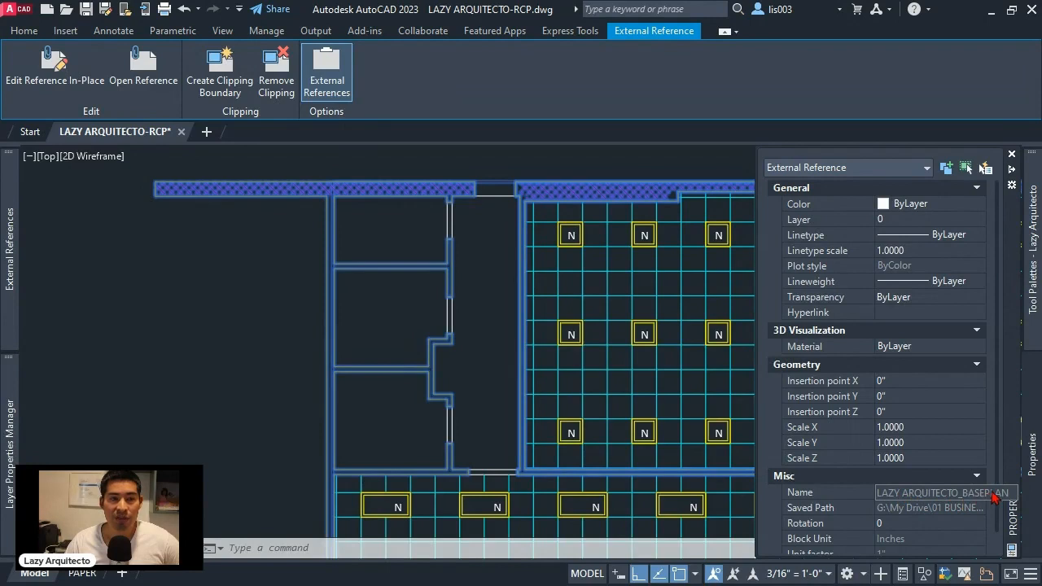
key("ctrl+1")
key("Escape")
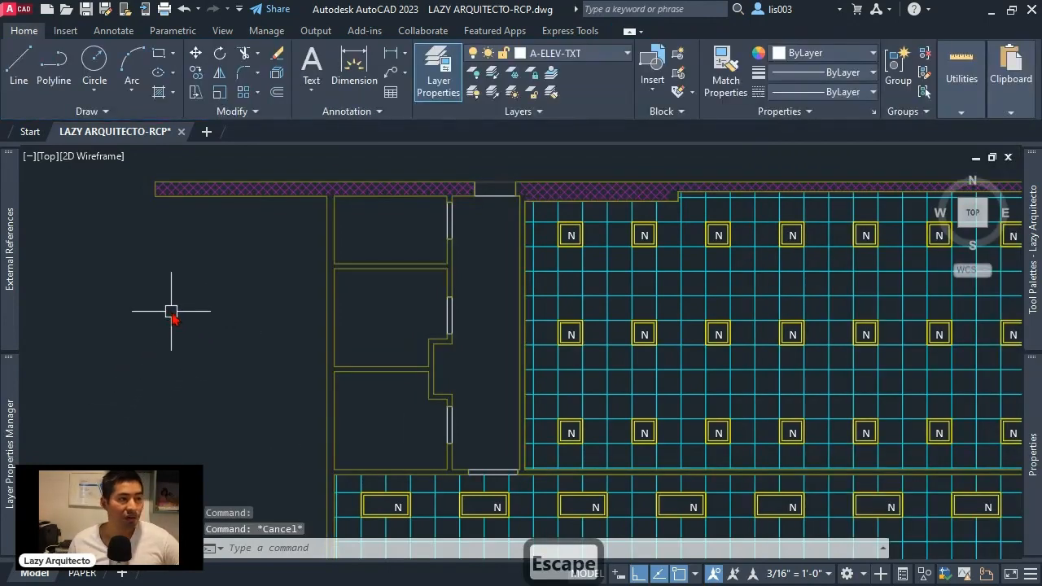
Open the layer properties, filter the list to the LAZY ARQUITECTO_BASEPLAN xref layers, and widen the list to show their property columns.
type("LA")
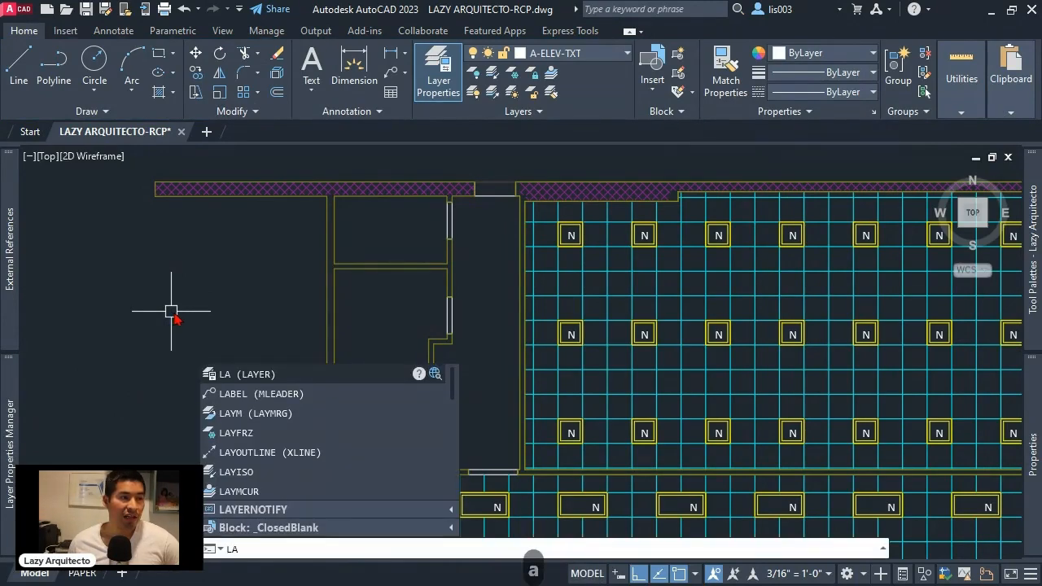
key("Return")
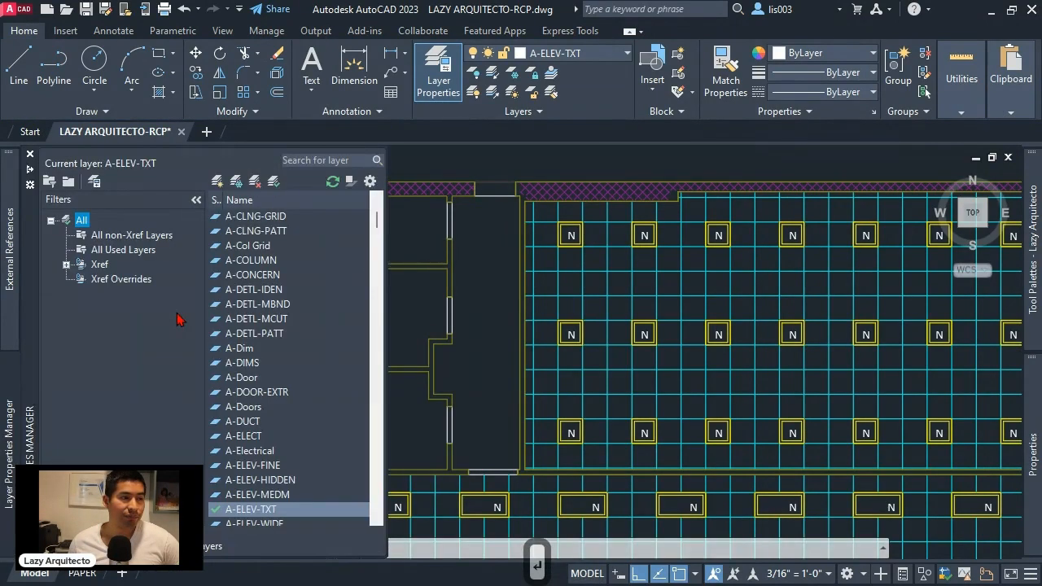
left_click(66, 265)
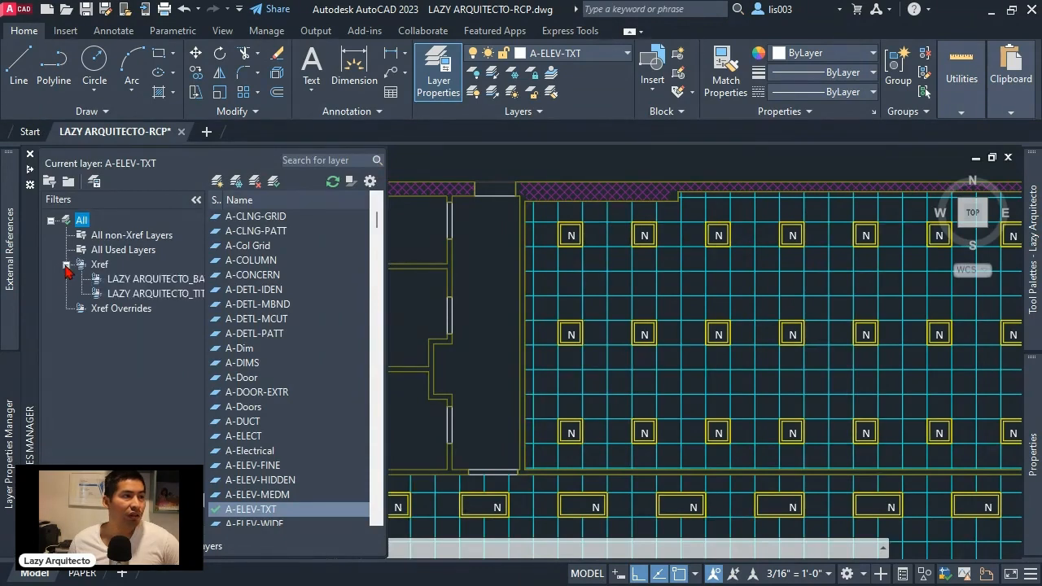
left_click(129, 281)
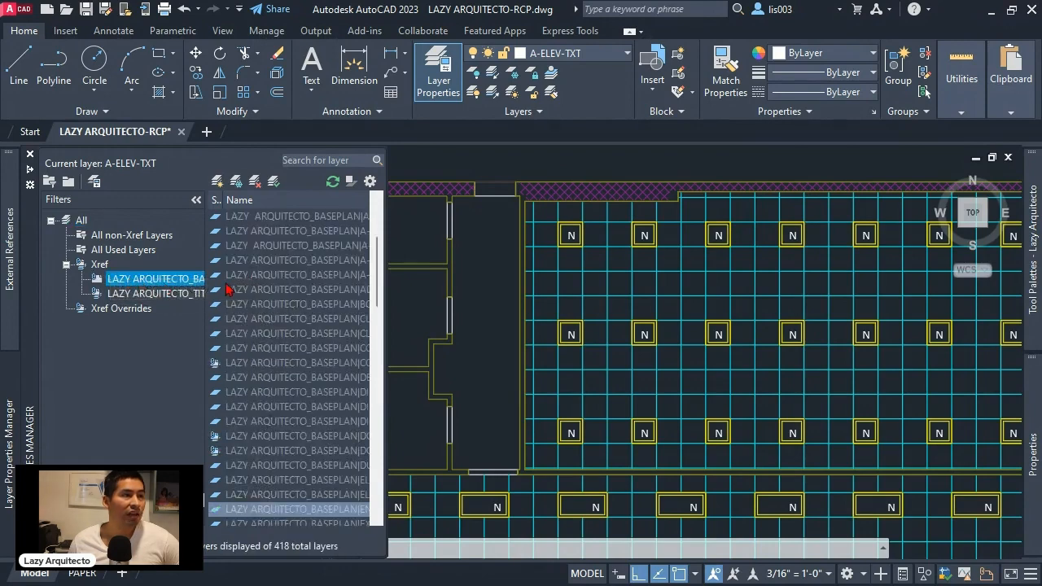
left_click_drag(217, 204, 229, 205)
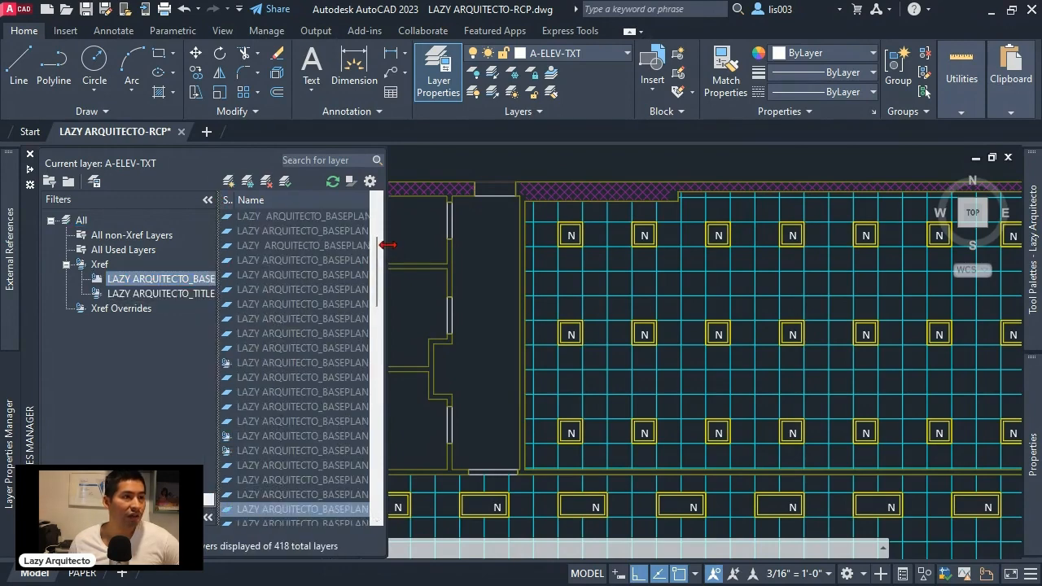
left_click_drag(391, 242, 706, 259)
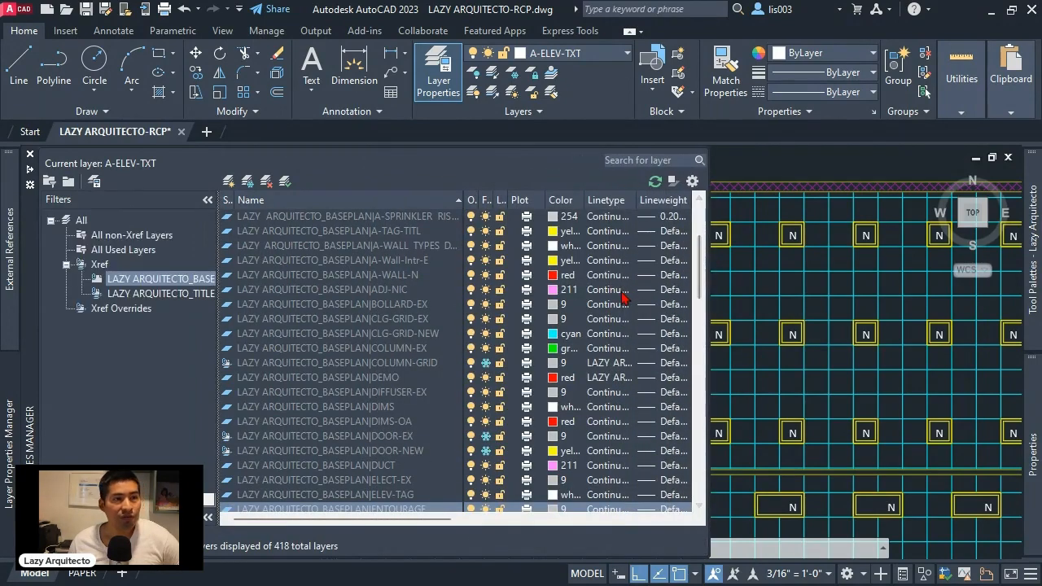
Set the transparency of all LAZY ARQUITECTO_BASEPLAN layers to 75.
left_click_drag(413, 522, 389, 523)
left_click(415, 334)
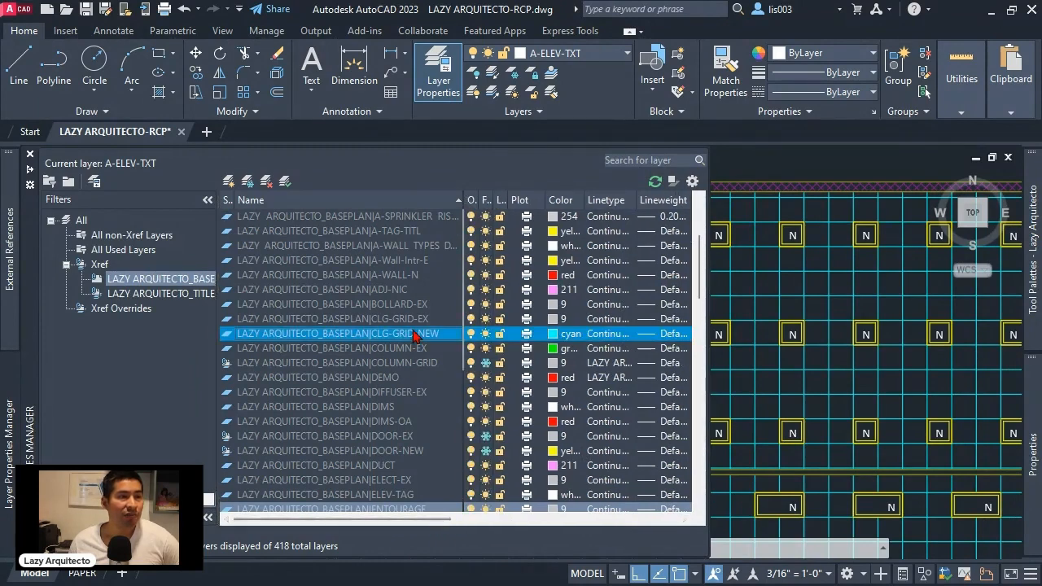
key("ctrl+a")
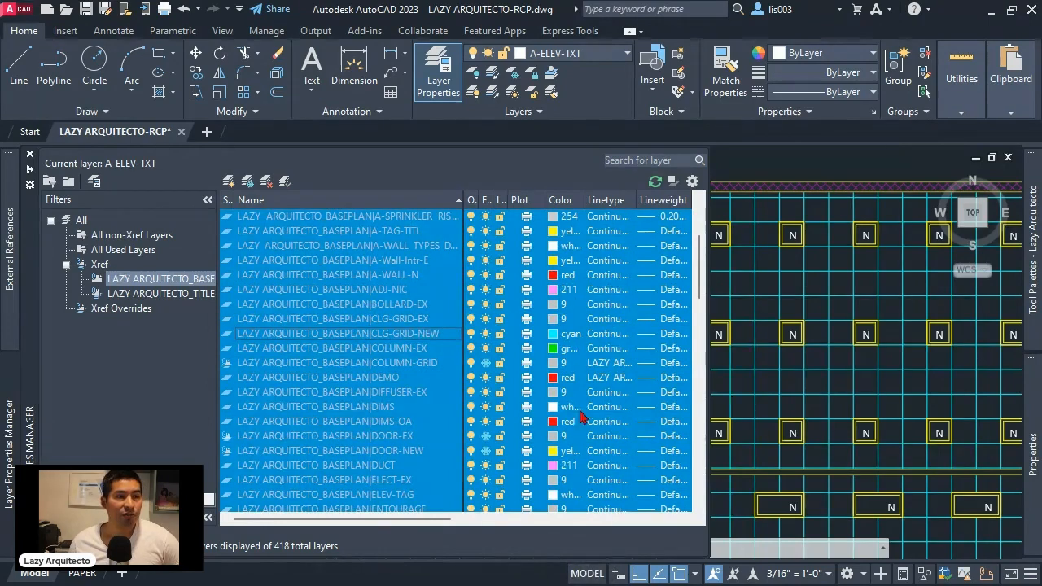
left_click_drag(424, 525, 544, 525)
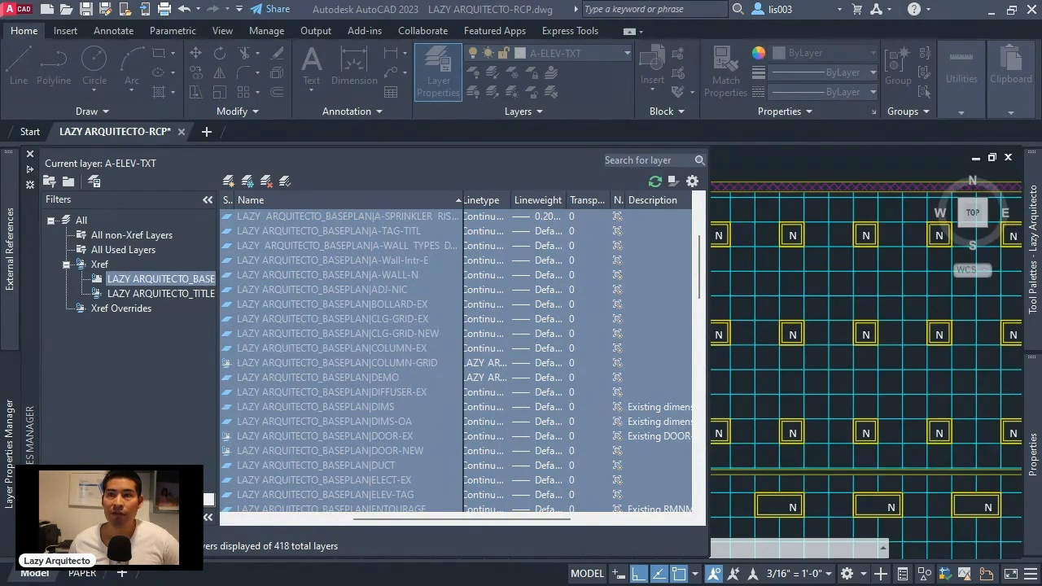
left_click_drag(743, 306, 572, 197)
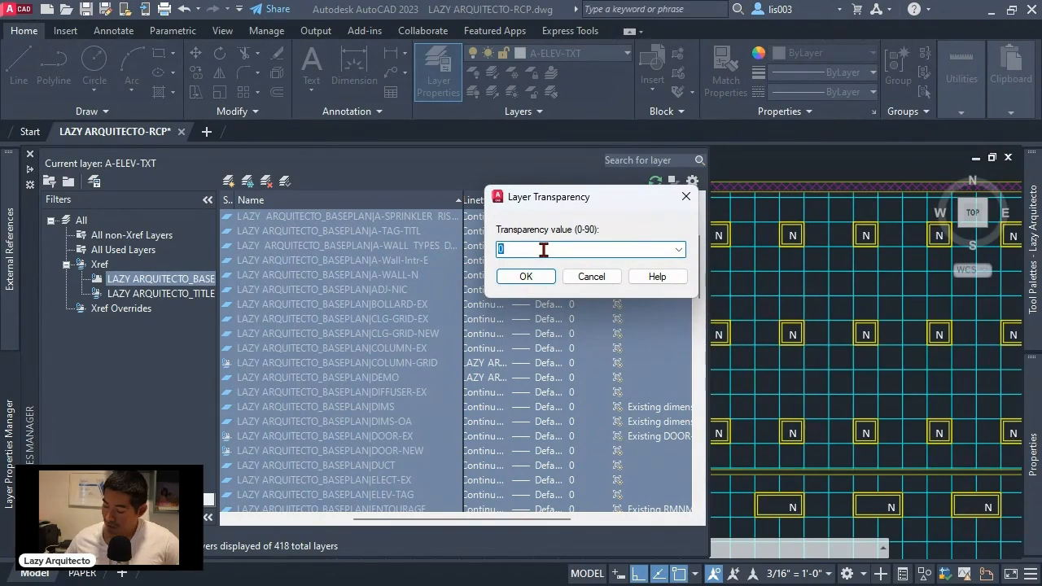
type("75")
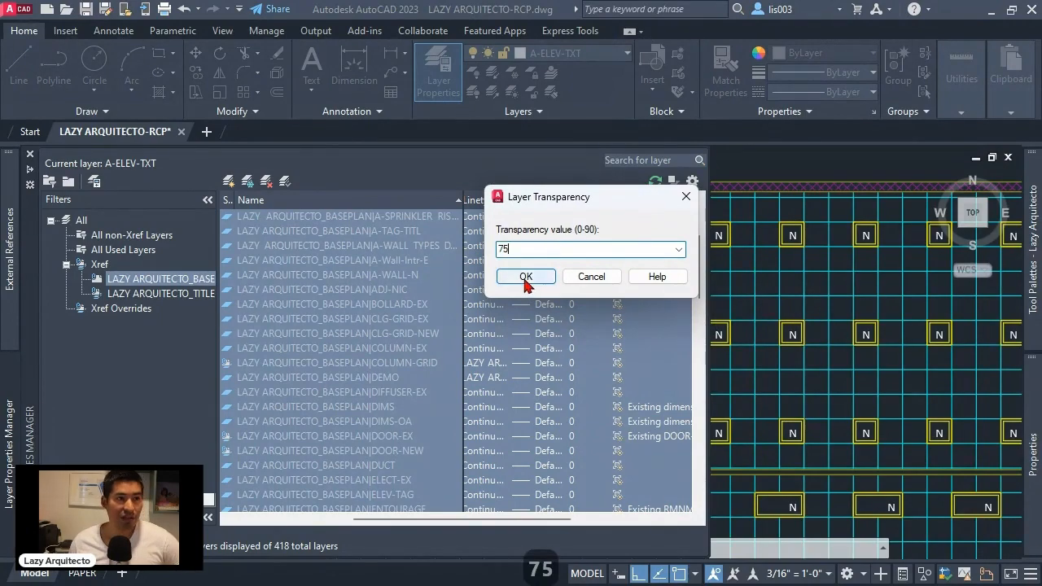
left_click(526, 277)
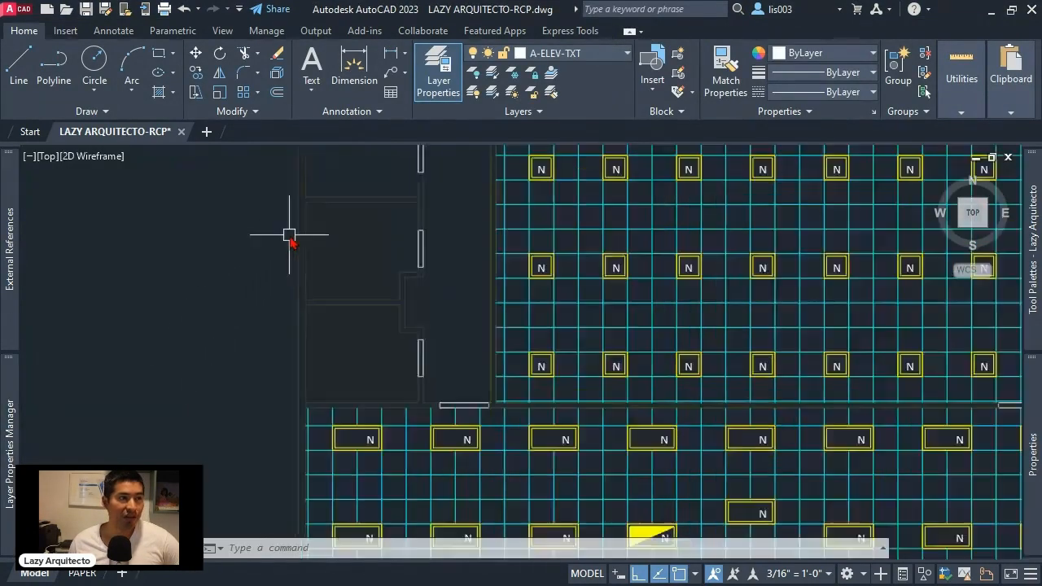
Inspect the reference's walls in model space, and open a plot preview of the PAPER layout with DWG To PDF.pc3.
scroll(289, 235, "up", 2)
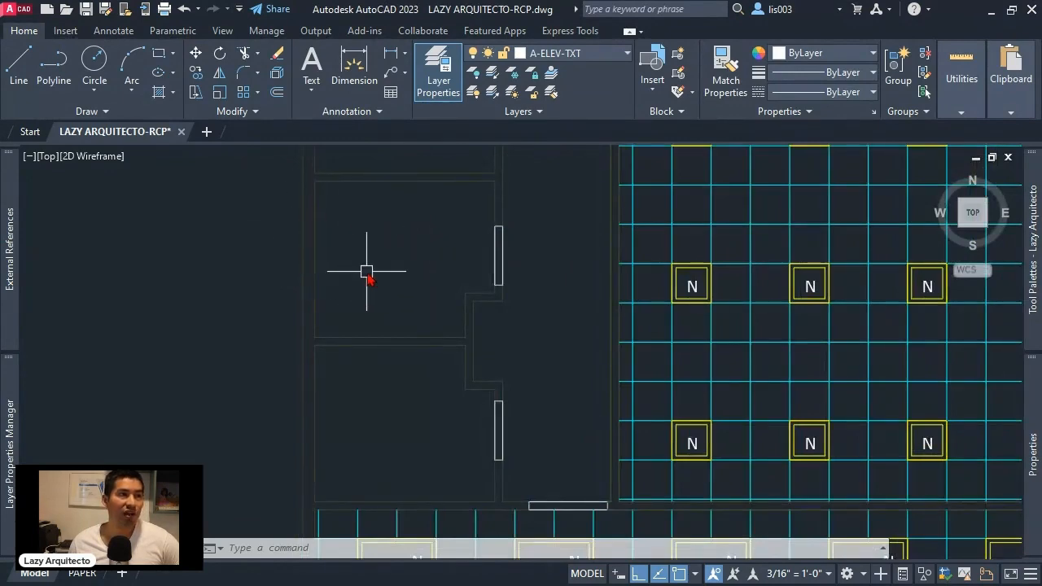
scroll(367, 275, "down", 2)
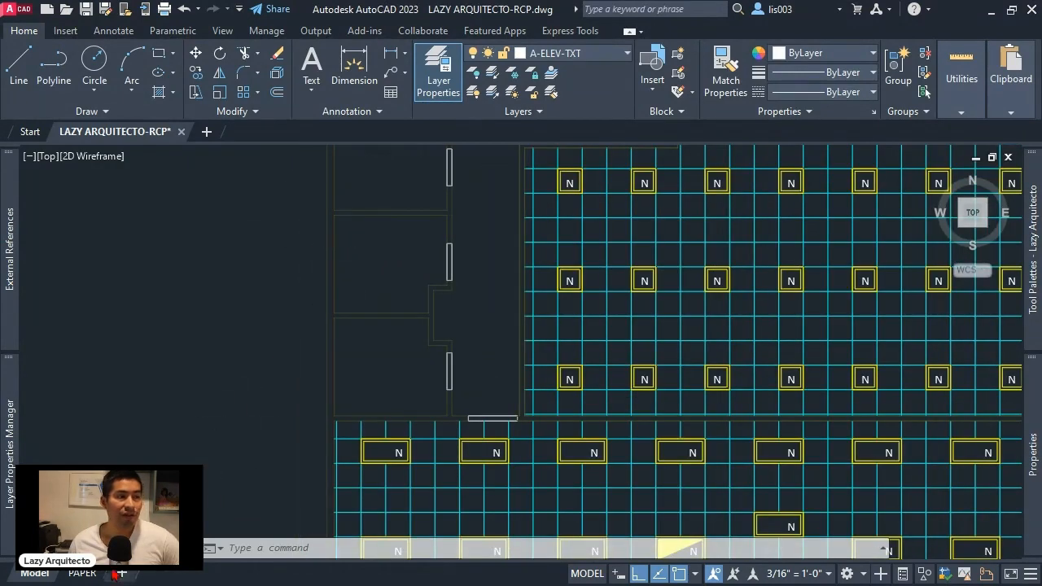
left_click(84, 577)
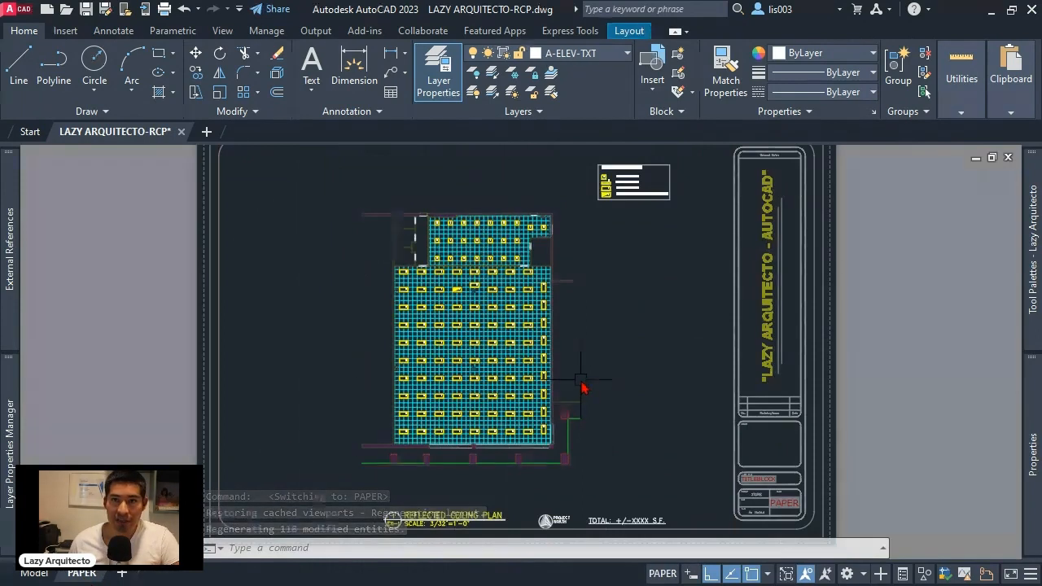
key("ctrl+p")
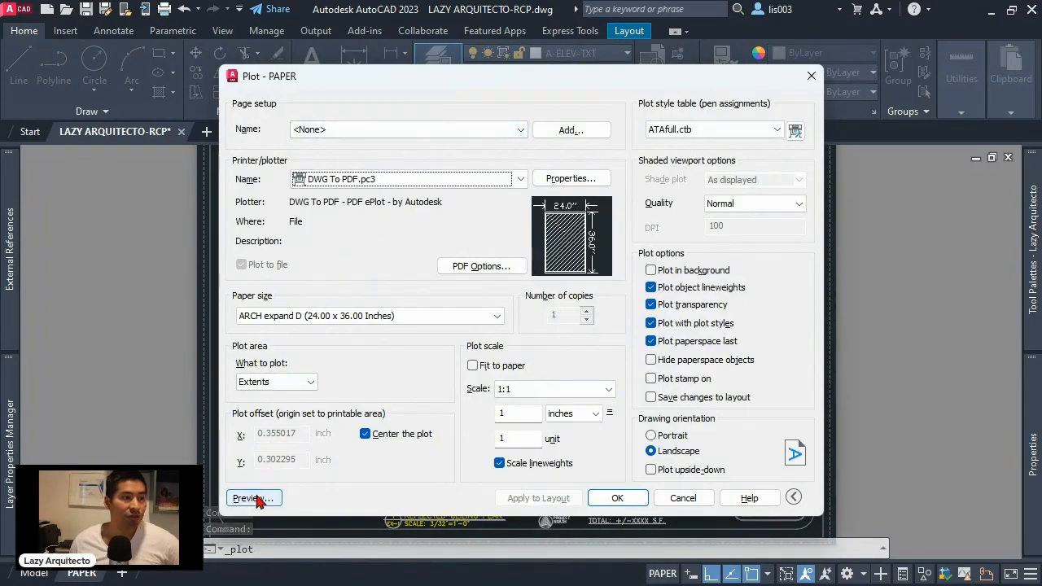
left_click(255, 499)
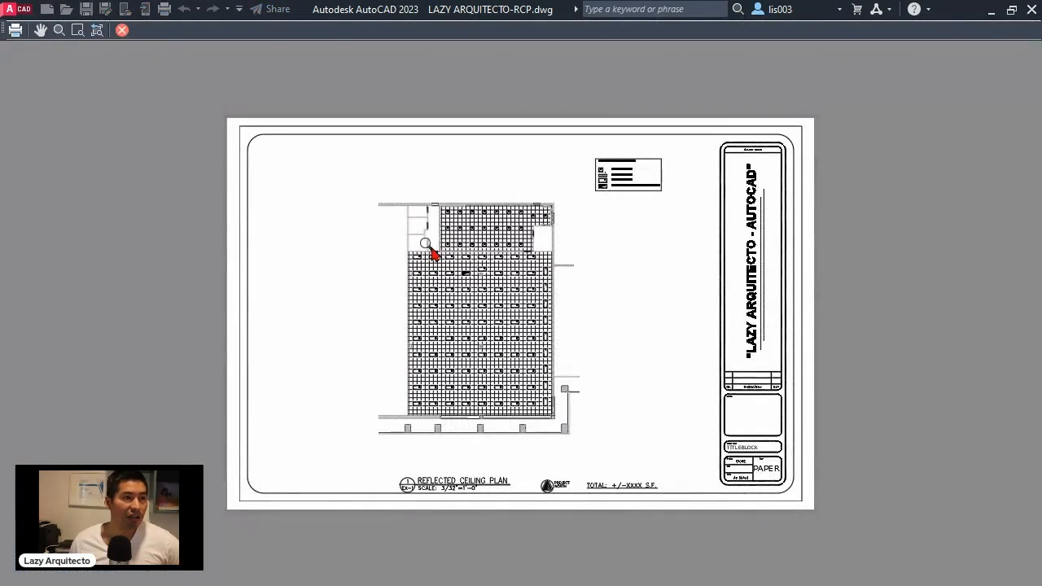
Examine the walls of the upper-left rooms against the ceiling grid and light fixtures up close in the plot preview.
scroll(423, 243, "up", 4)
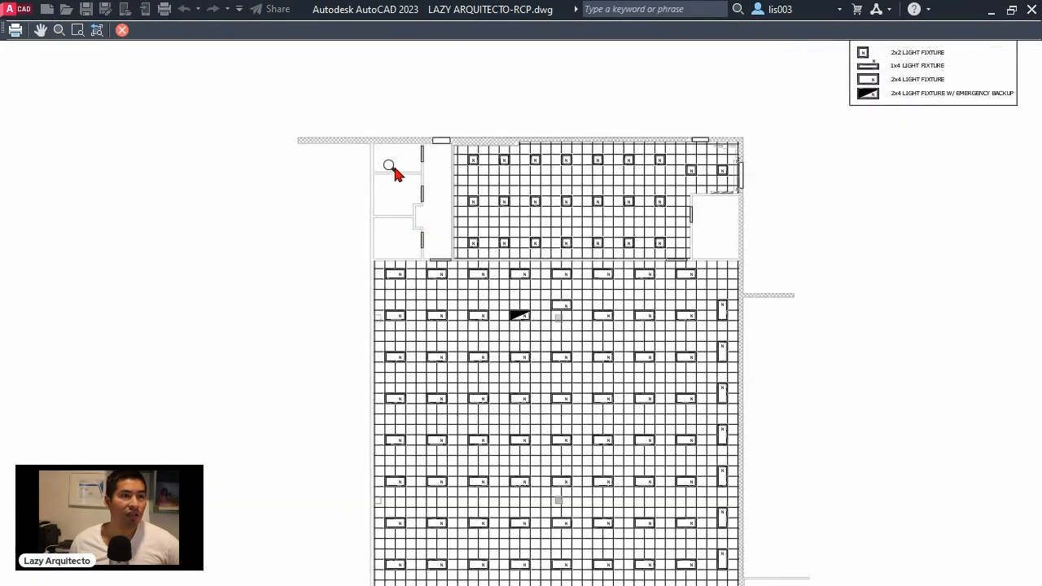
scroll(384, 167, "up", 4)
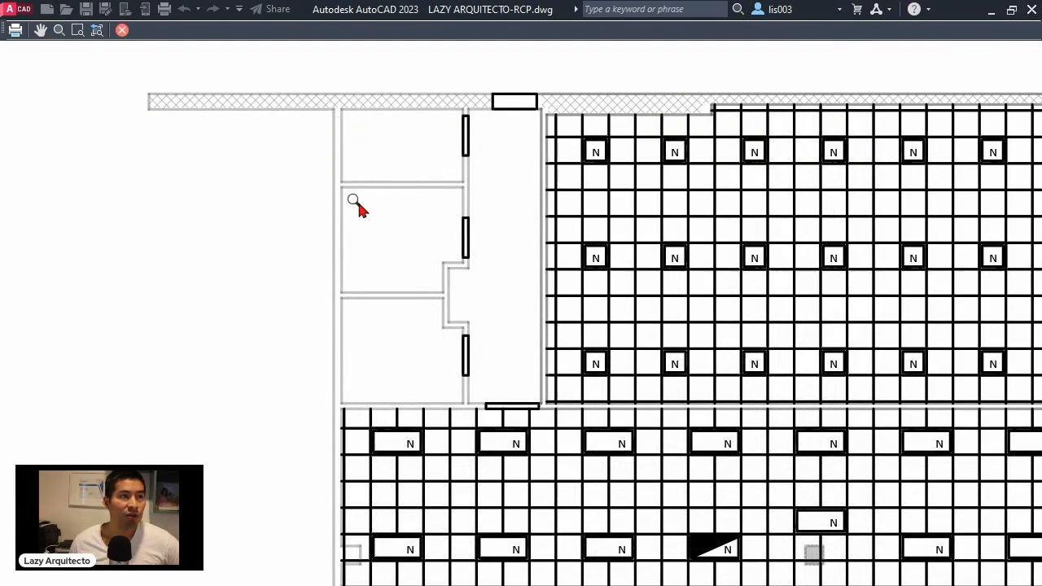
scroll(383, 185, "down", 5)
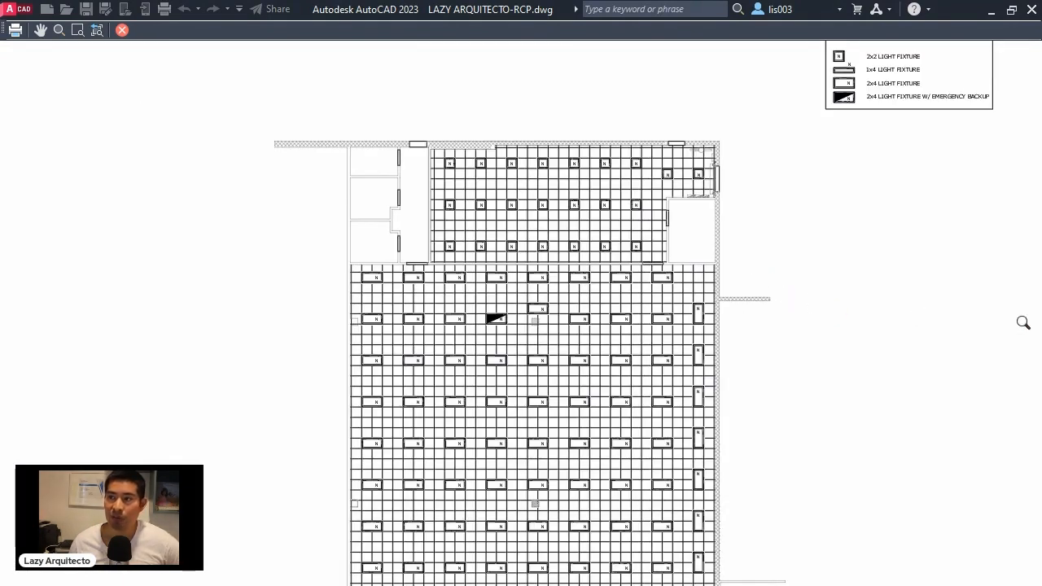
left_click_drag(1041, 149, 375, 128)
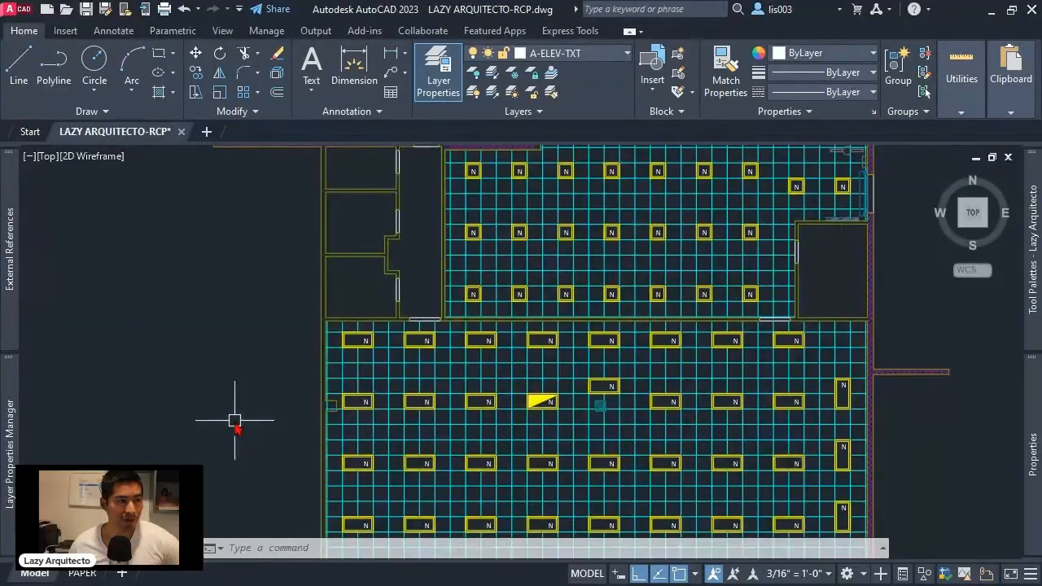
Review the plan in model space, return to the PAPER layout, and open the plot style table ATAfull.ctb from the plot settings.
scroll(233, 421, "down", 3)
middle_click_drag(309, 386, 304, 367)
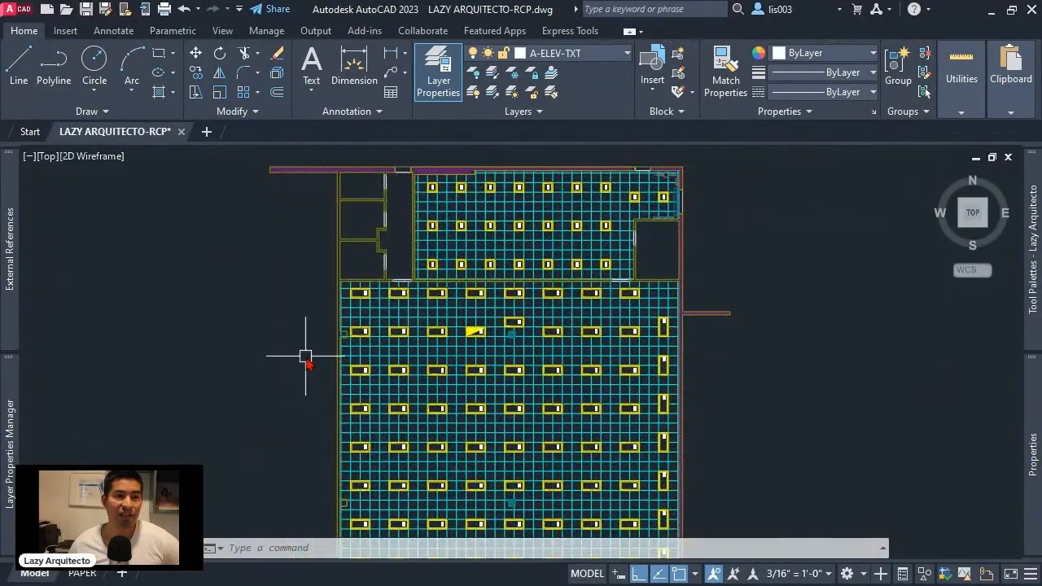
left_click(91, 574)
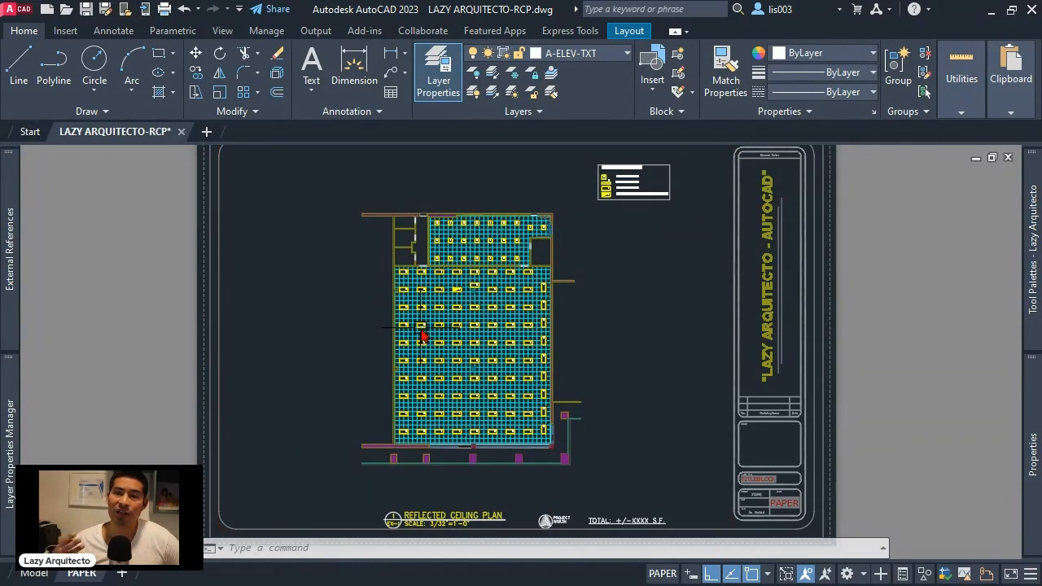
key("ctrl+p")
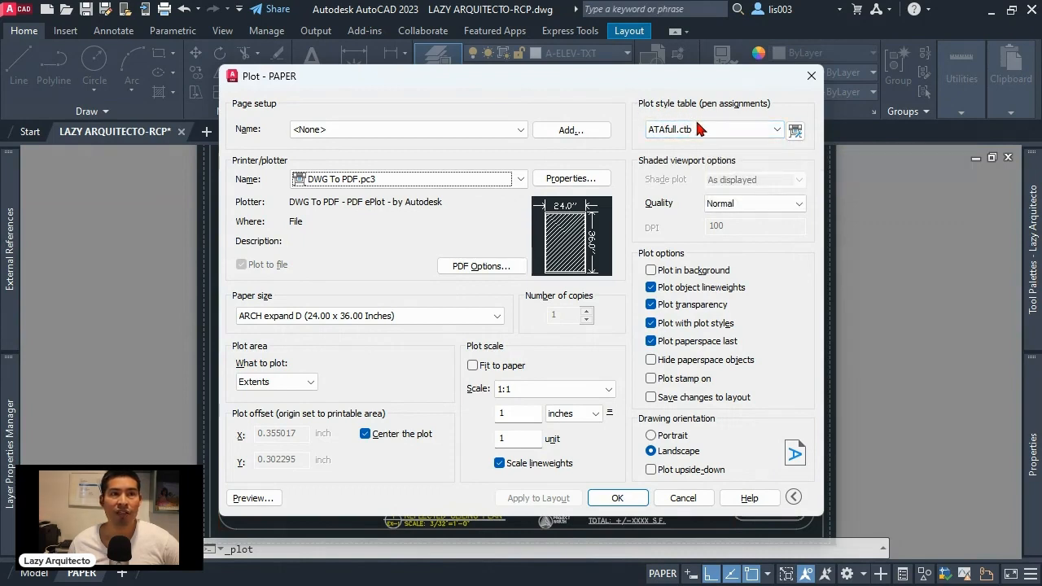
left_click(796, 131)
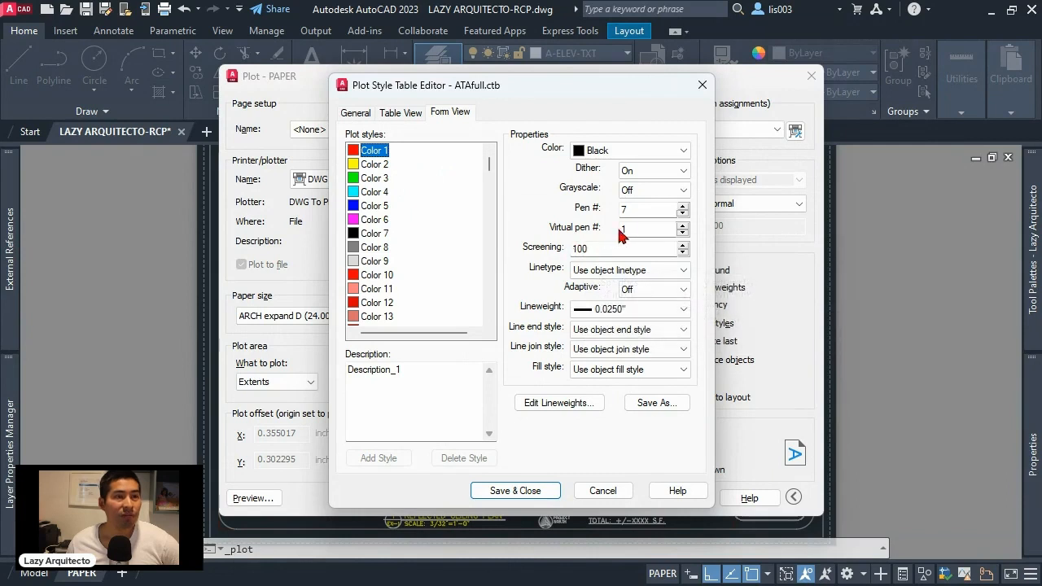
Check the screening values of Color 1 and Color 8 in the plot style table.
left_click_drag(600, 248, 577, 248)
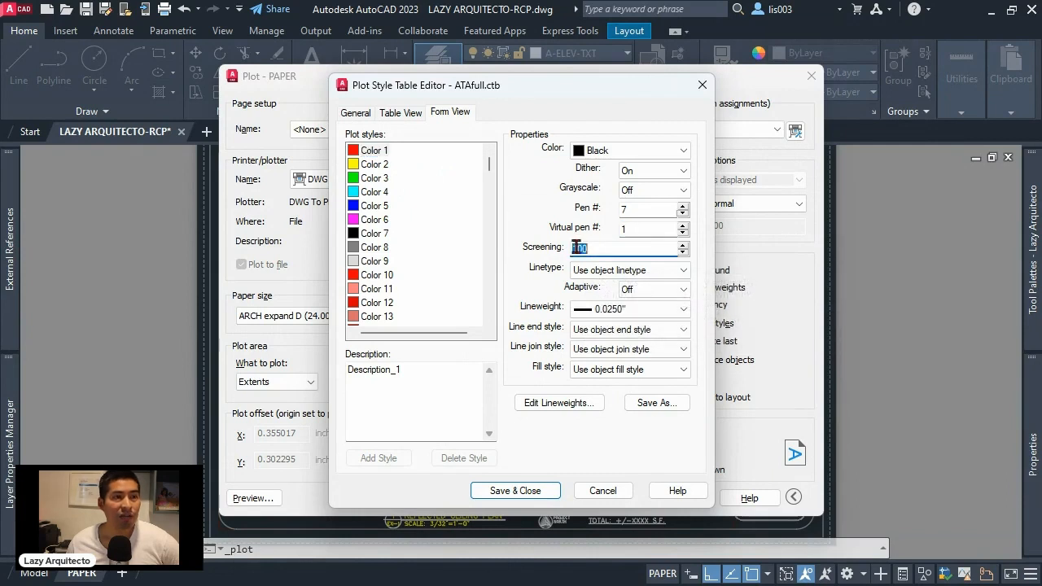
left_click(367, 153)
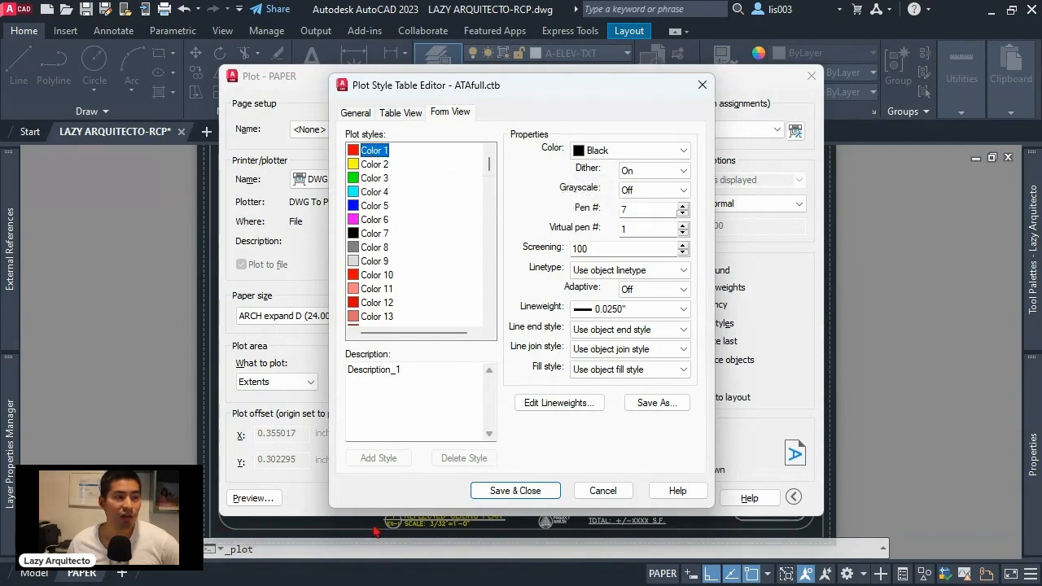
double_click(589, 254)
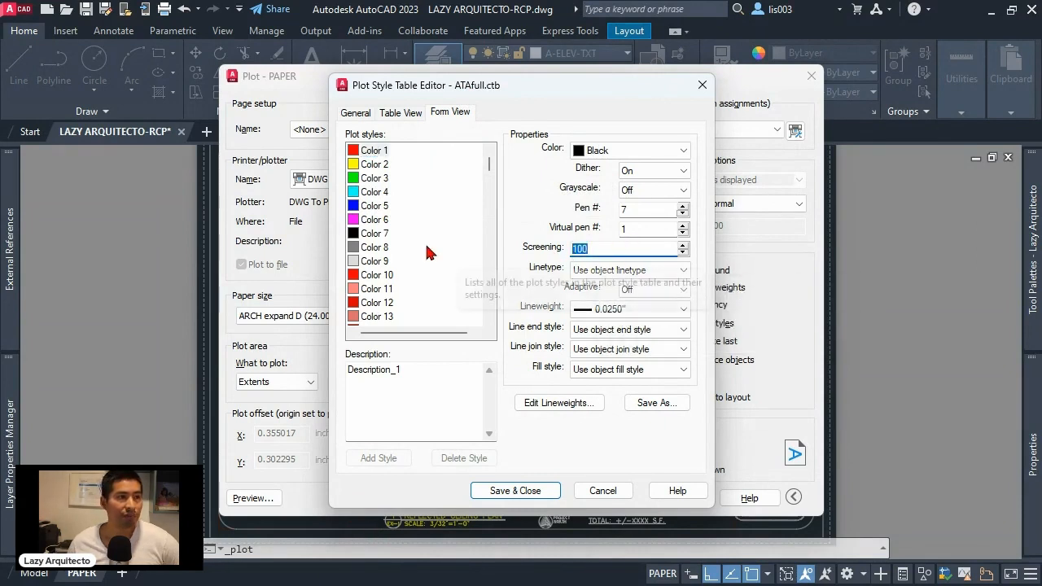
left_click(374, 248)
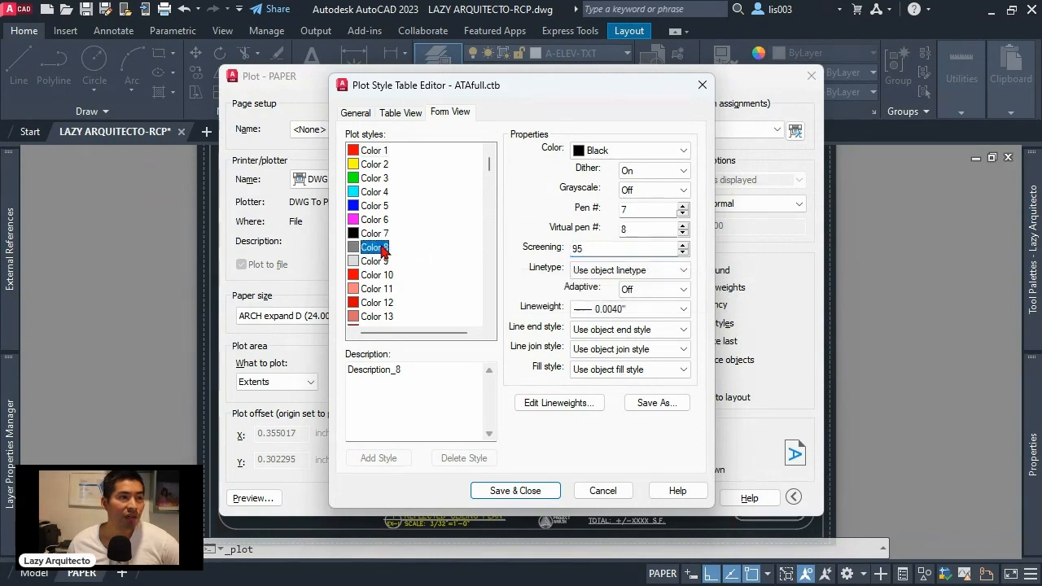
double_click(587, 250)
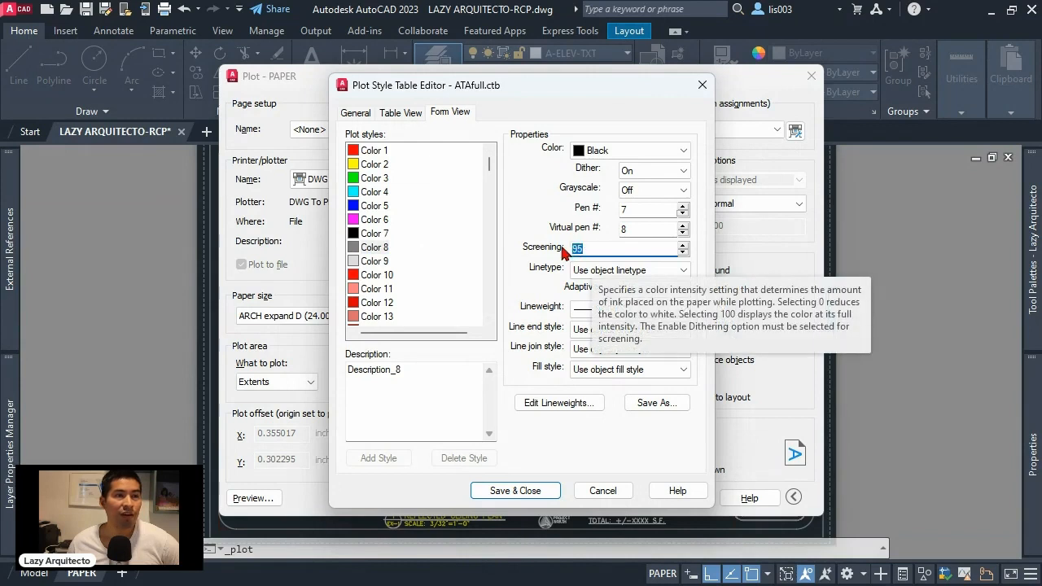
Find Color 211 in the plot style table and check its screening value.
scroll(417, 283, "down", 20)
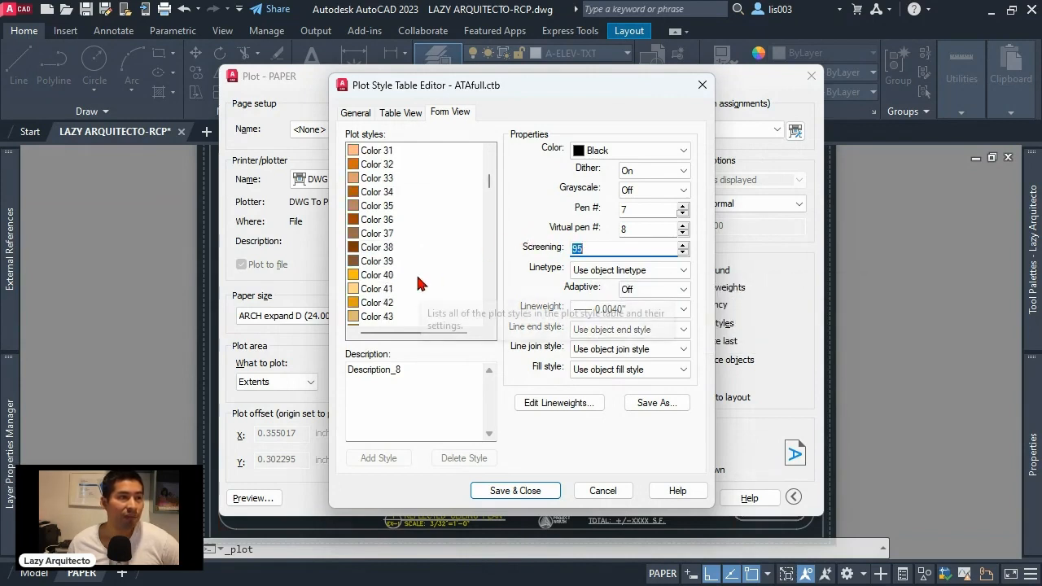
scroll(417, 283, "down", 20)
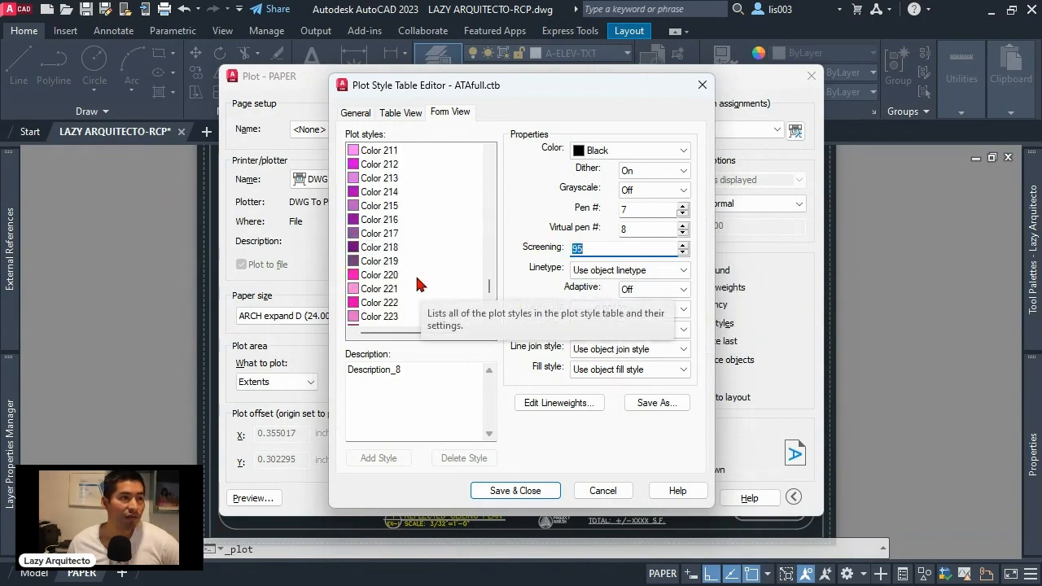
scroll(417, 283, "up", 2)
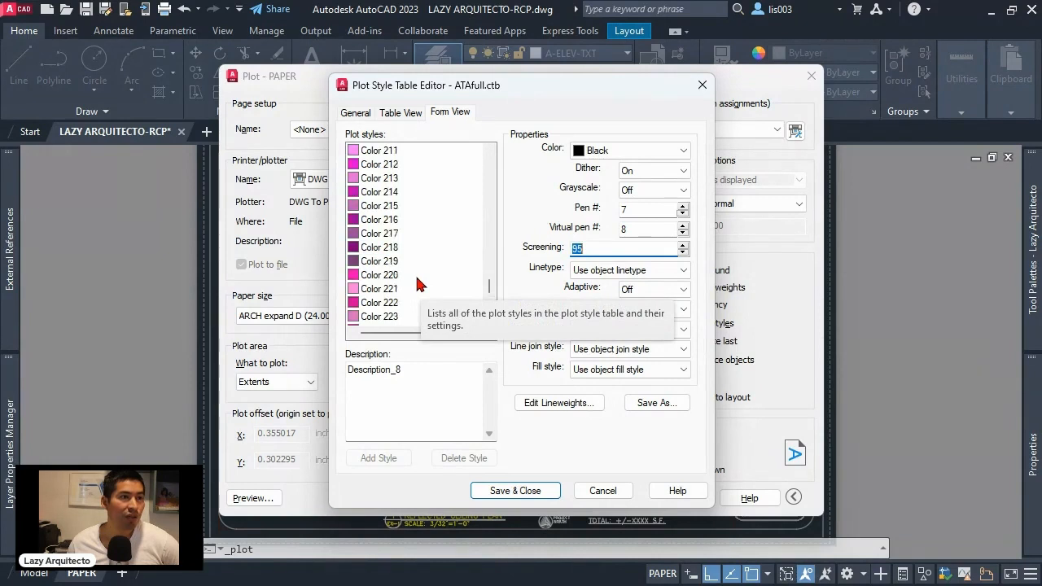
left_click(376, 152)
left_click(379, 153)
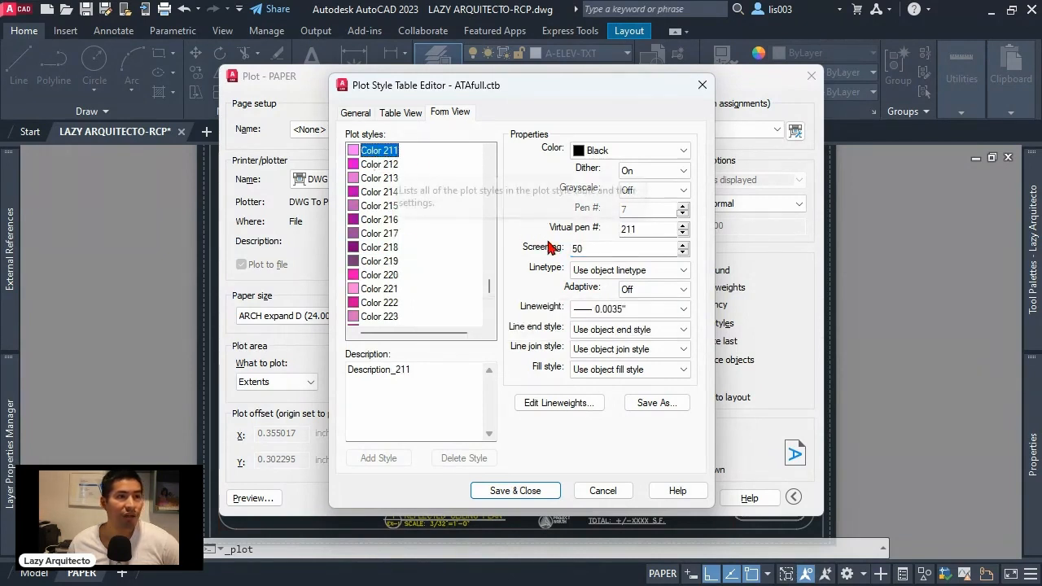
double_click(584, 253)
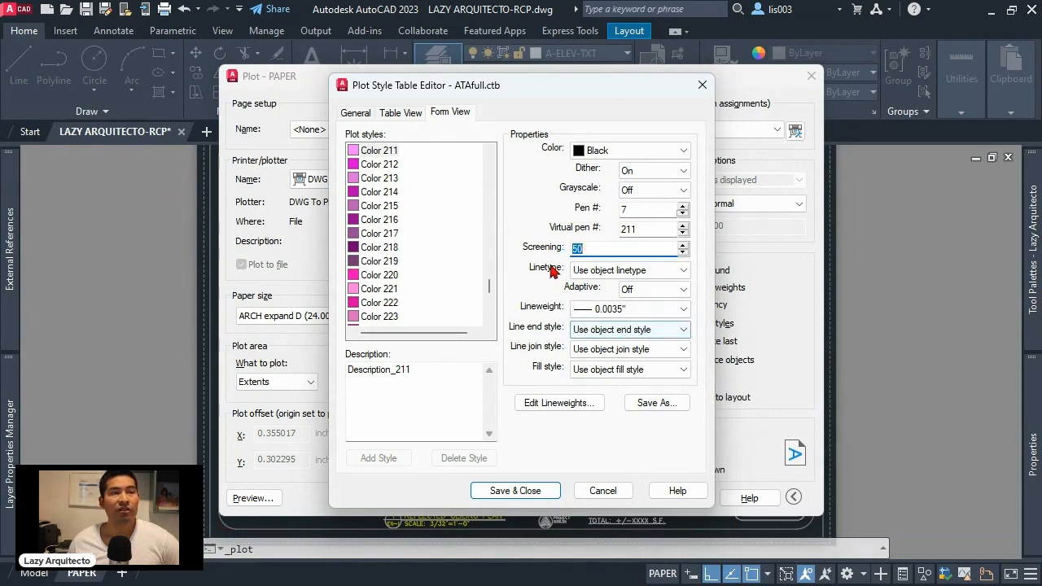
Recheck Color 211 in the plot style table, and close the table and the plot settings without saving.
left_click(389, 152)
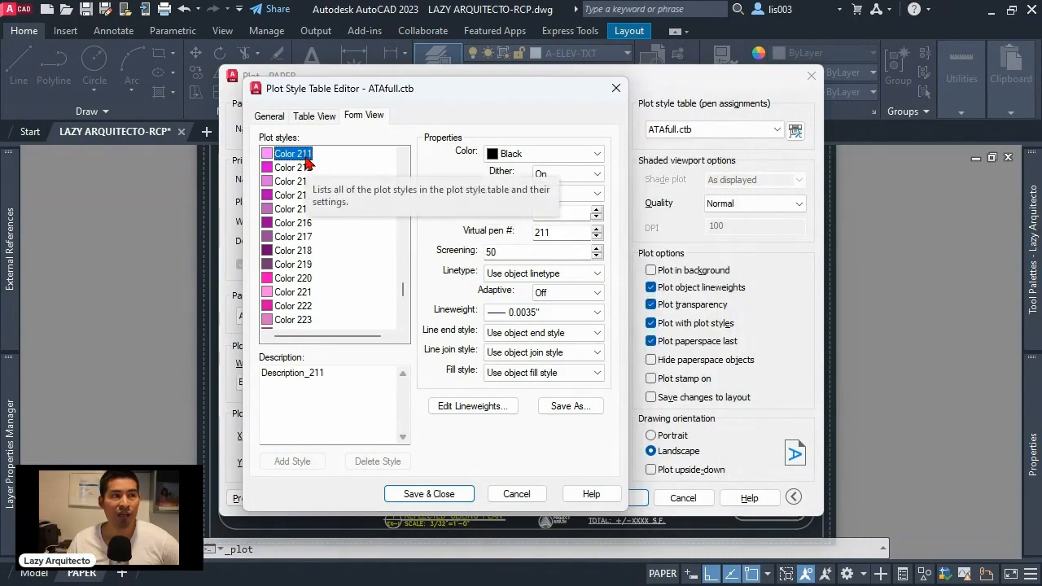
left_click(513, 494)
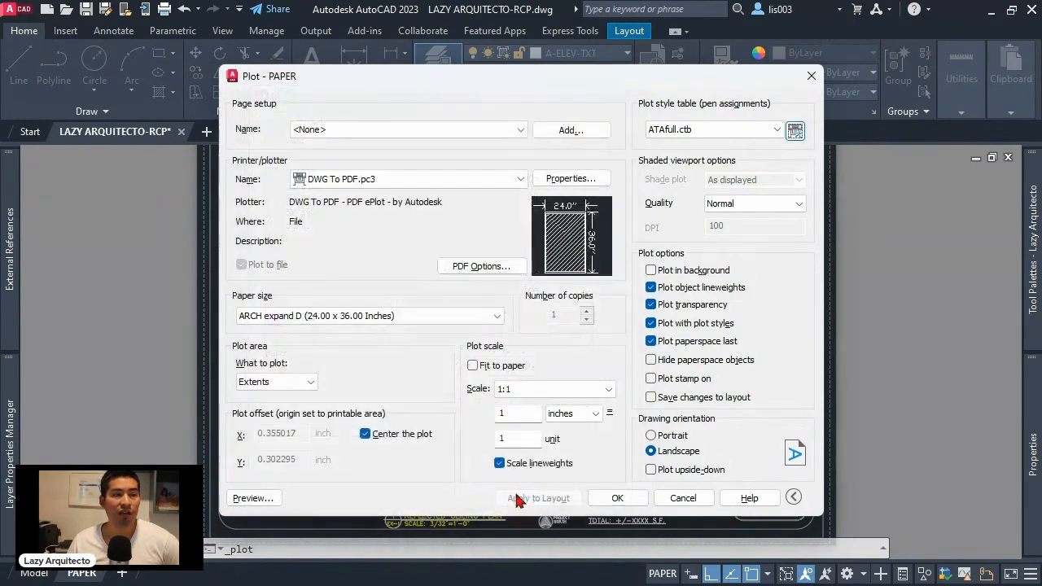
left_click(682, 498)
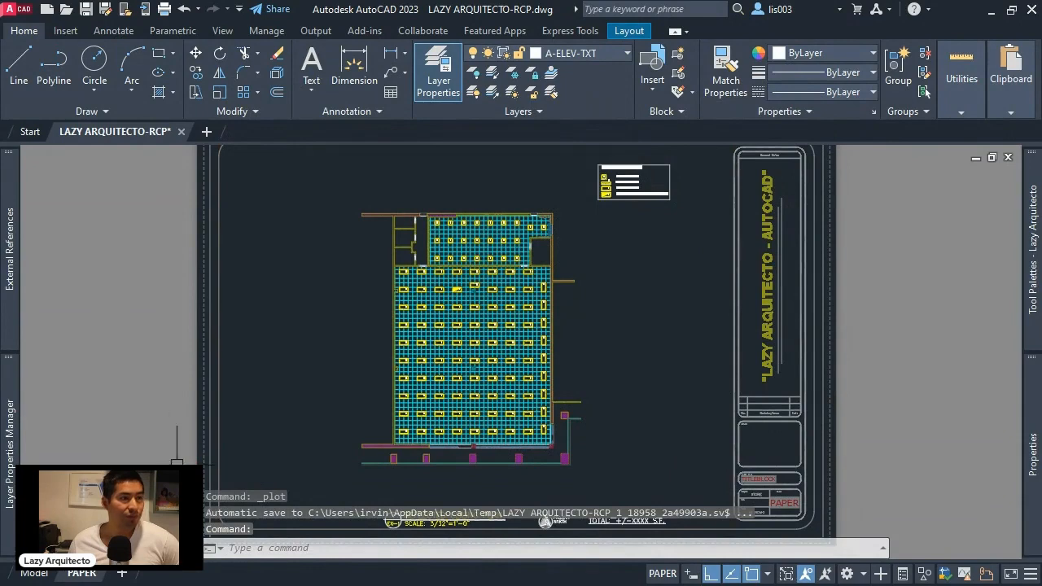
Set the color of all layers of the LAZY ARQUITECTO_BASE external reference to 211.
mouse_move(10, 453)
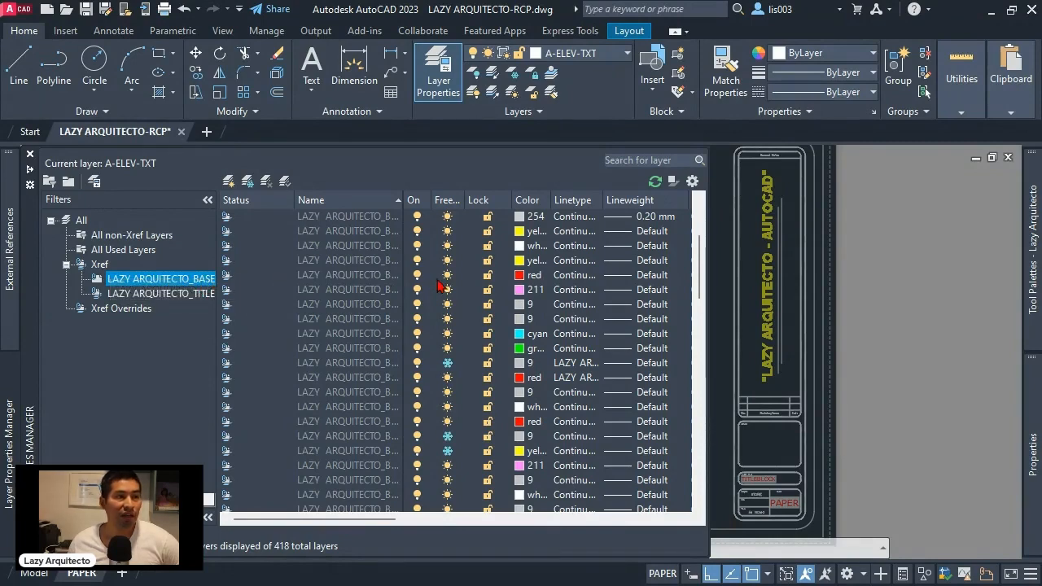
left_click(333, 262)
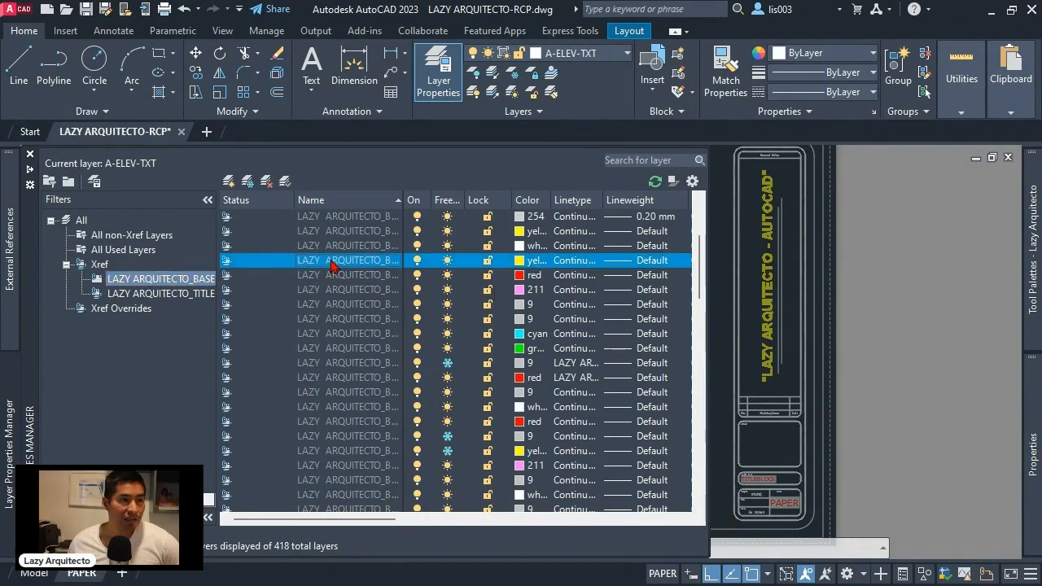
key("ctrl+a")
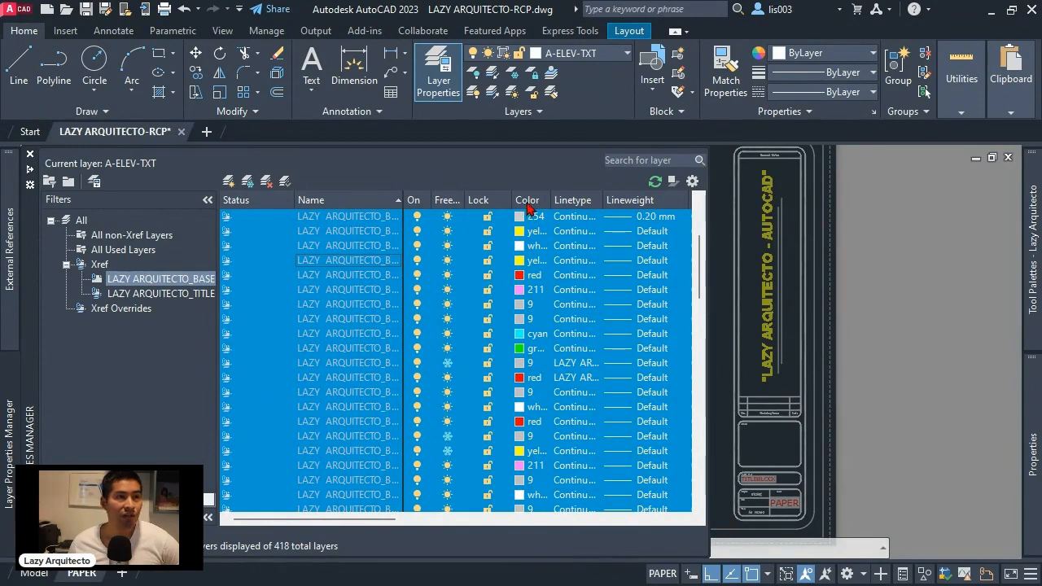
left_click(519, 263)
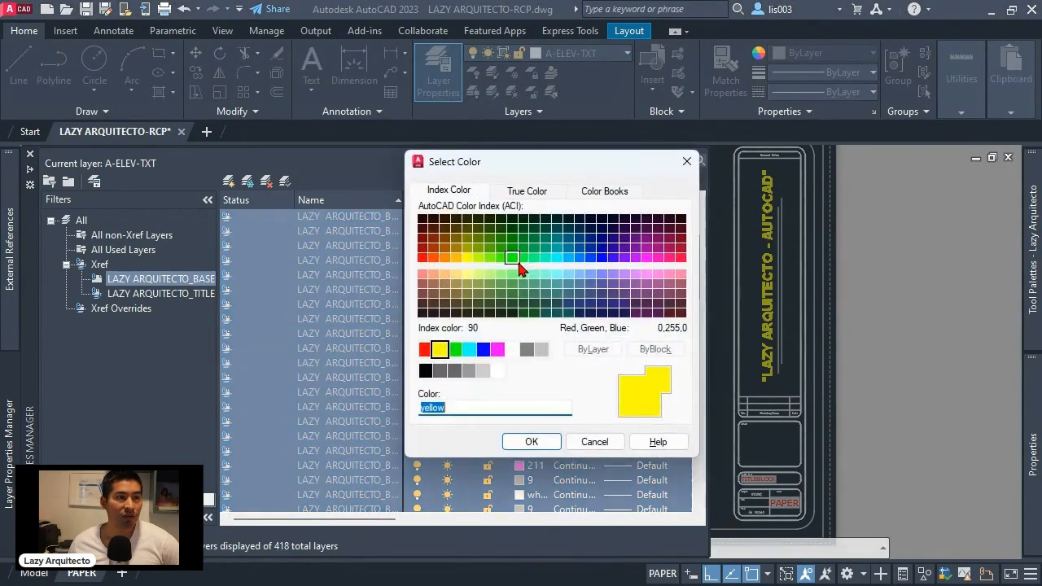
left_click(453, 408)
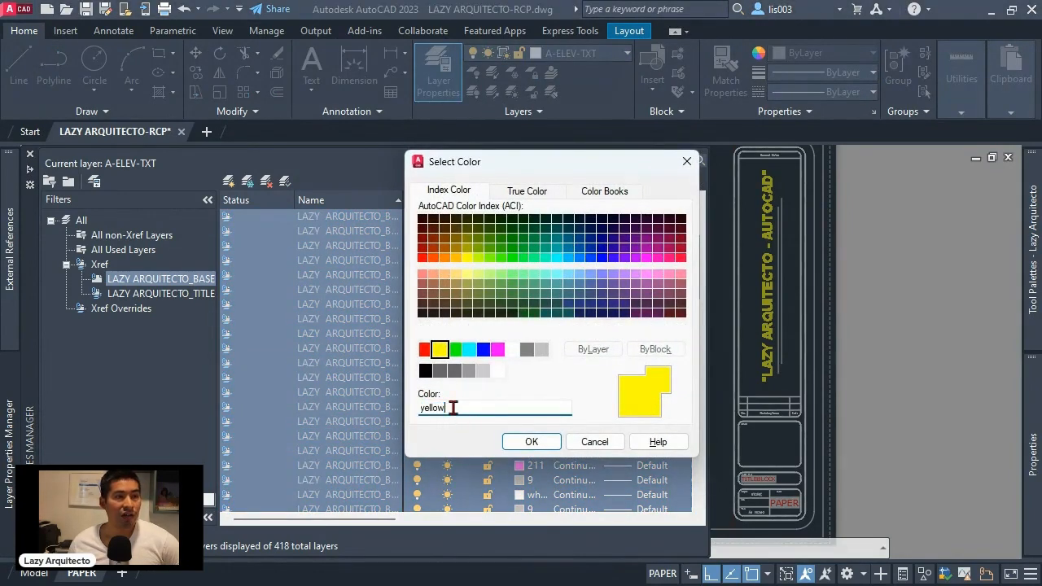
left_click_drag(453, 408, 420, 413)
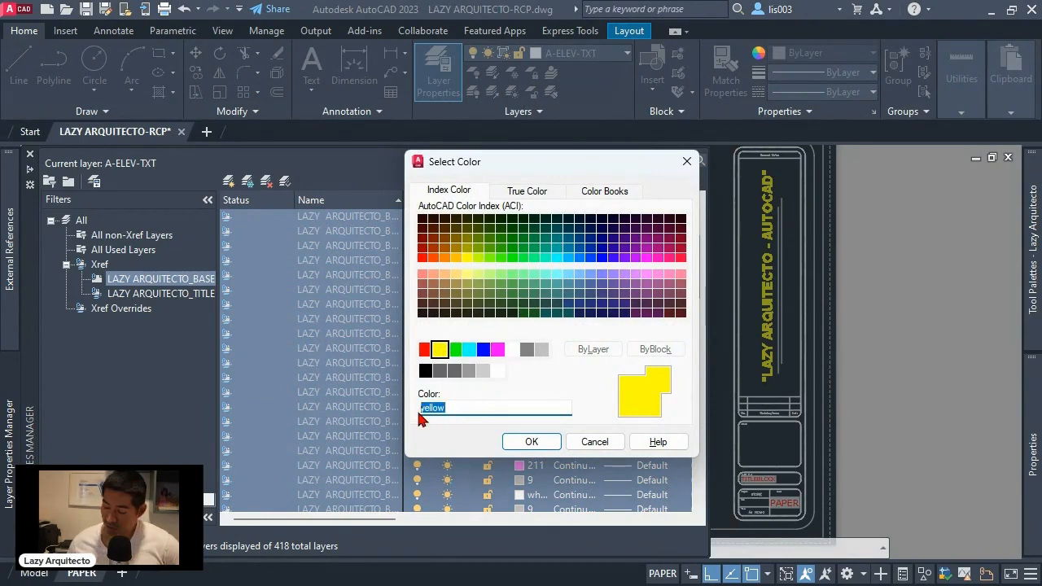
type("211")
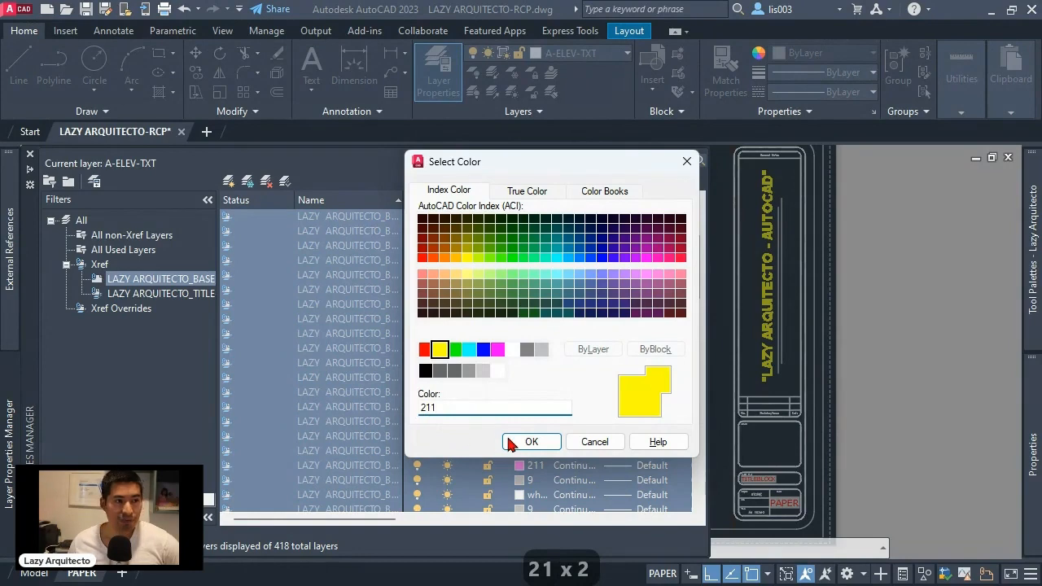
left_click(514, 443)
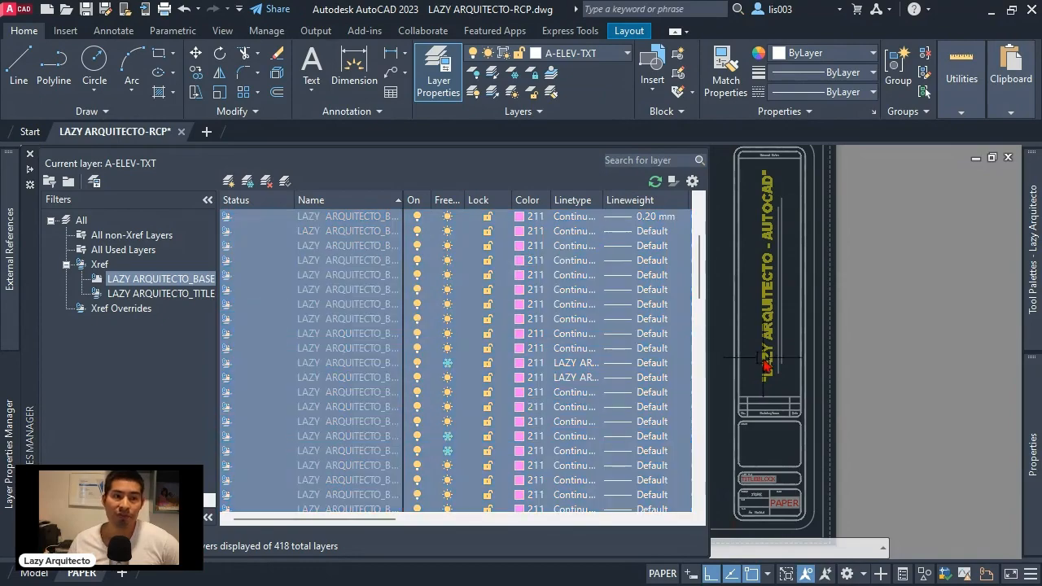
key("Escape")
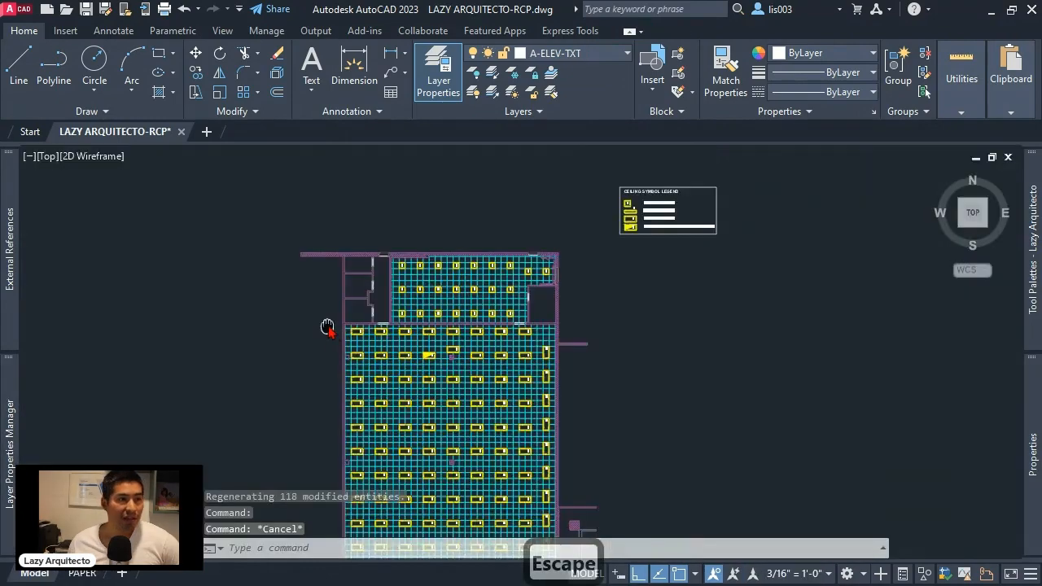
Open the plot preview of the PAPER layout and examine the external reference's walls against the ceiling grid and light fixtures.
middle_click_drag(326, 326, 344, 226)
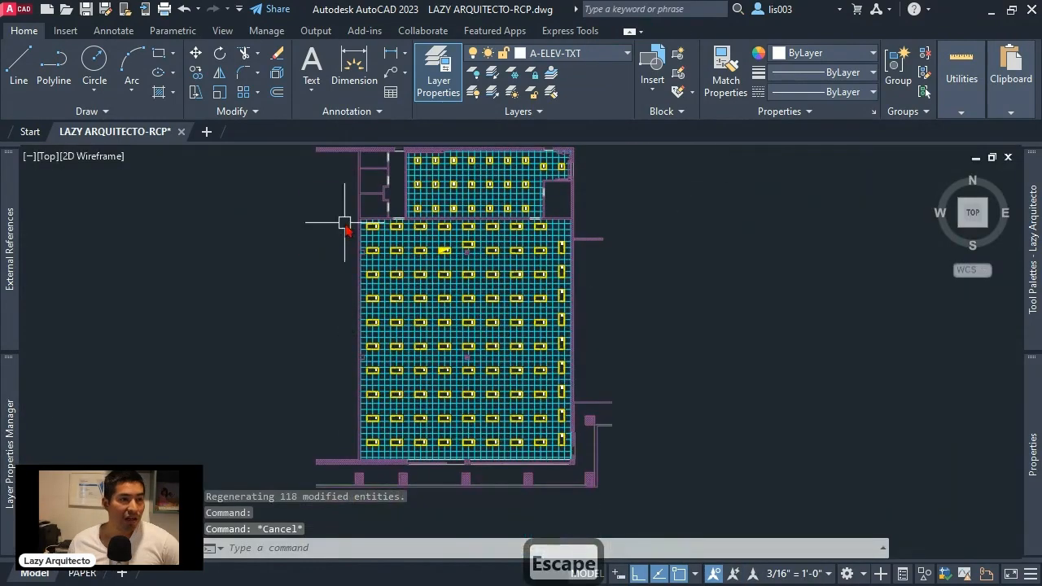
left_click(94, 573)
type("pre")
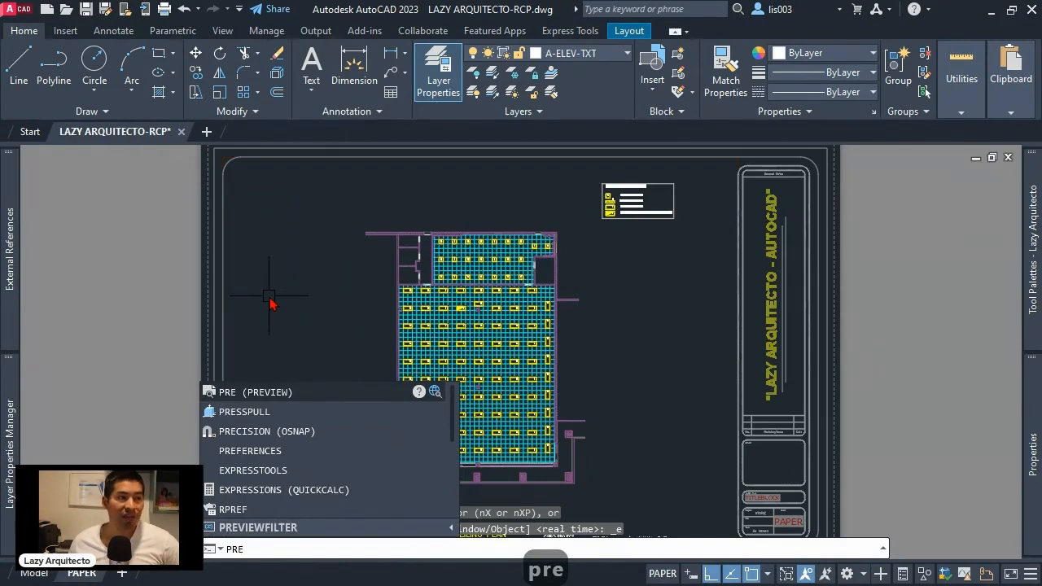
key("Return")
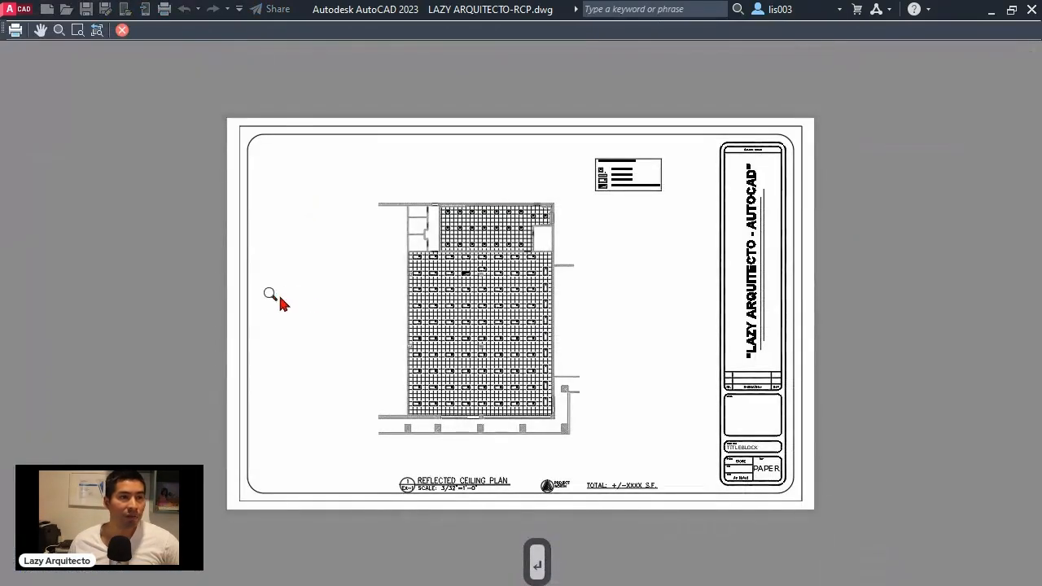
scroll(457, 245, "up", 4)
scroll(278, 148, "up", 3)
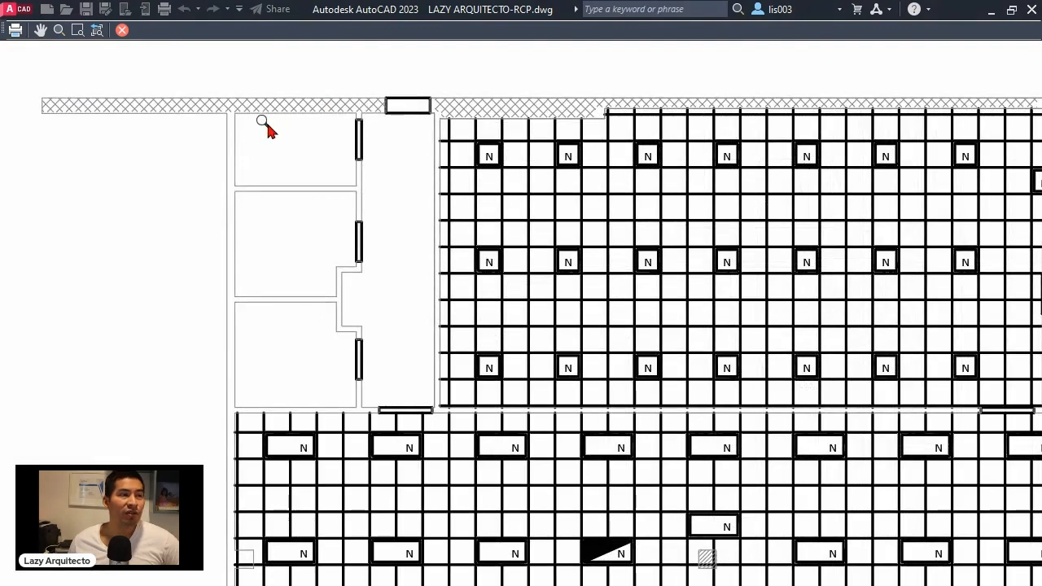
scroll(269, 133, "down", 3)
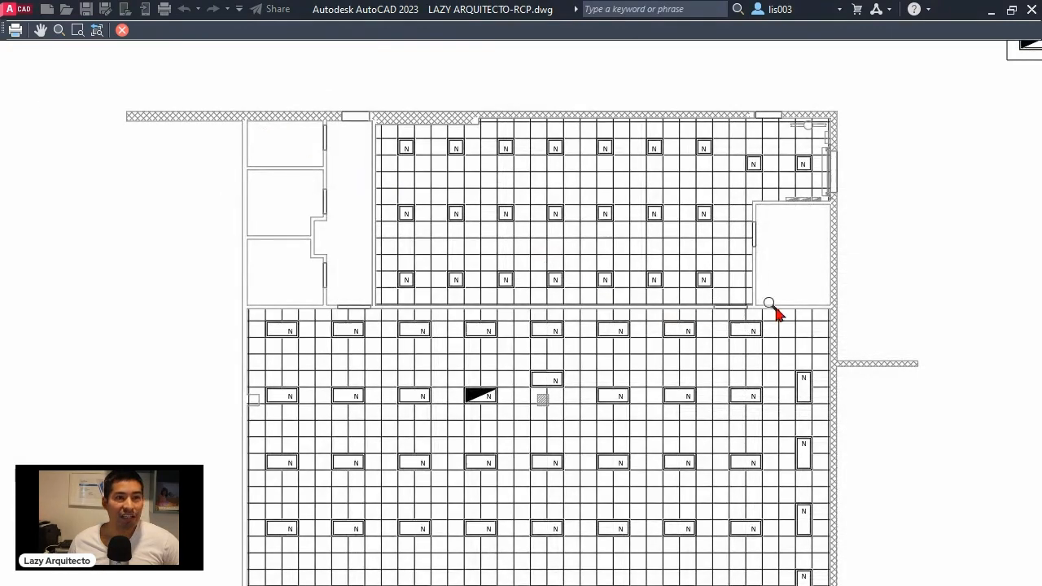